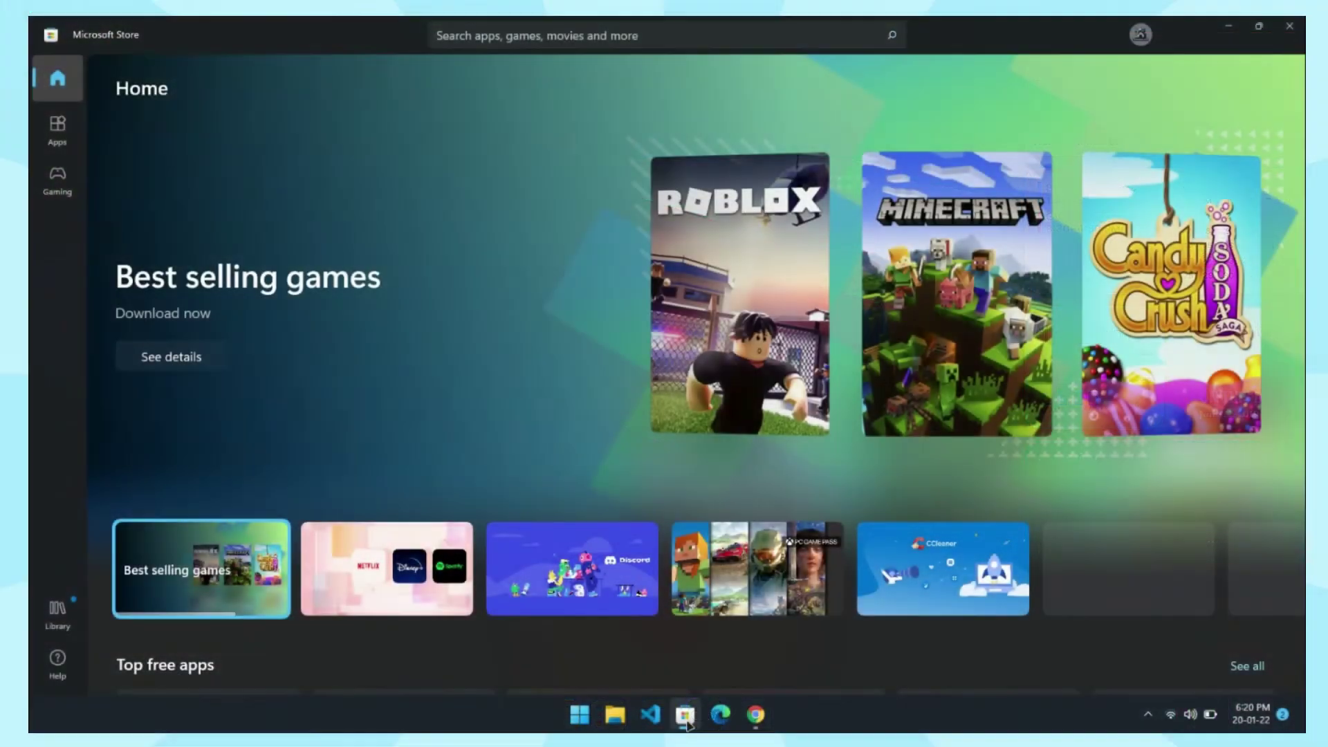
Search the Store for 'bewidg' and install BeWidgets from its app page.
{"action": "left_click", "coordinate": [596, 38]}
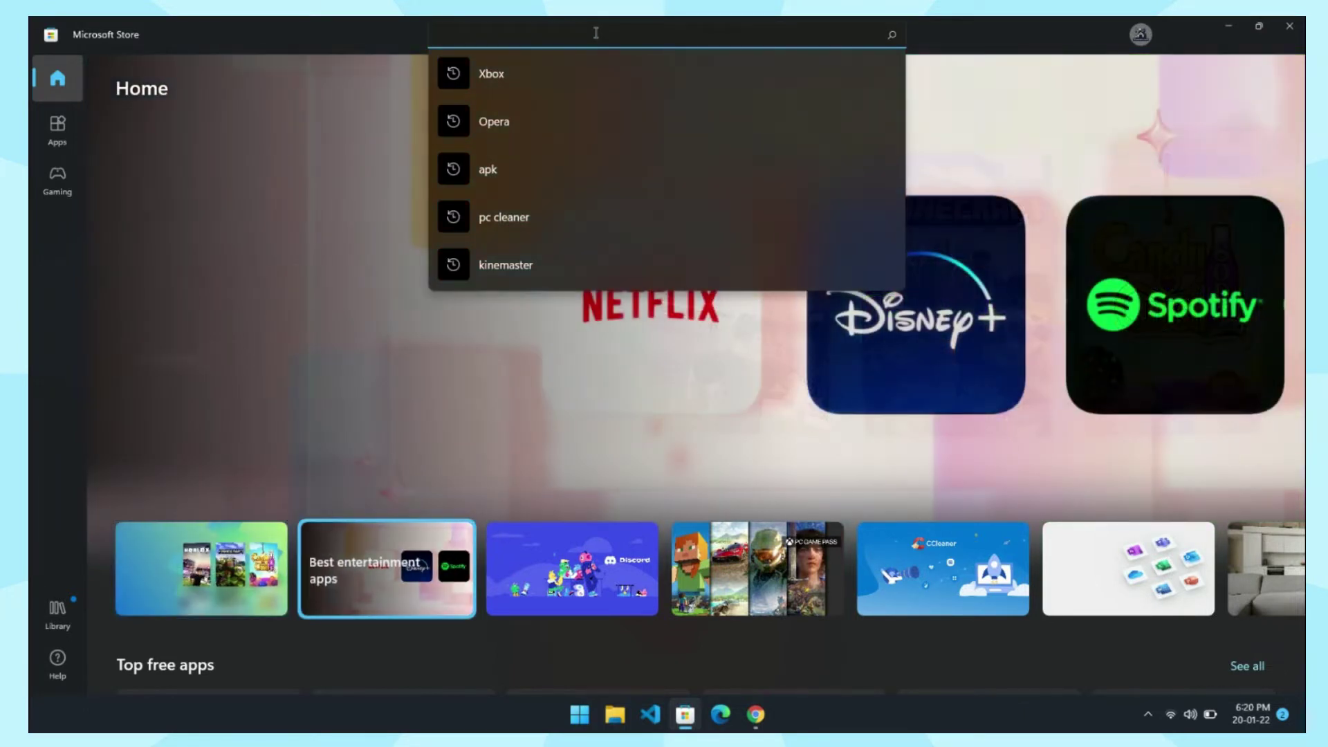
{"action": "type", "text": "bew"}
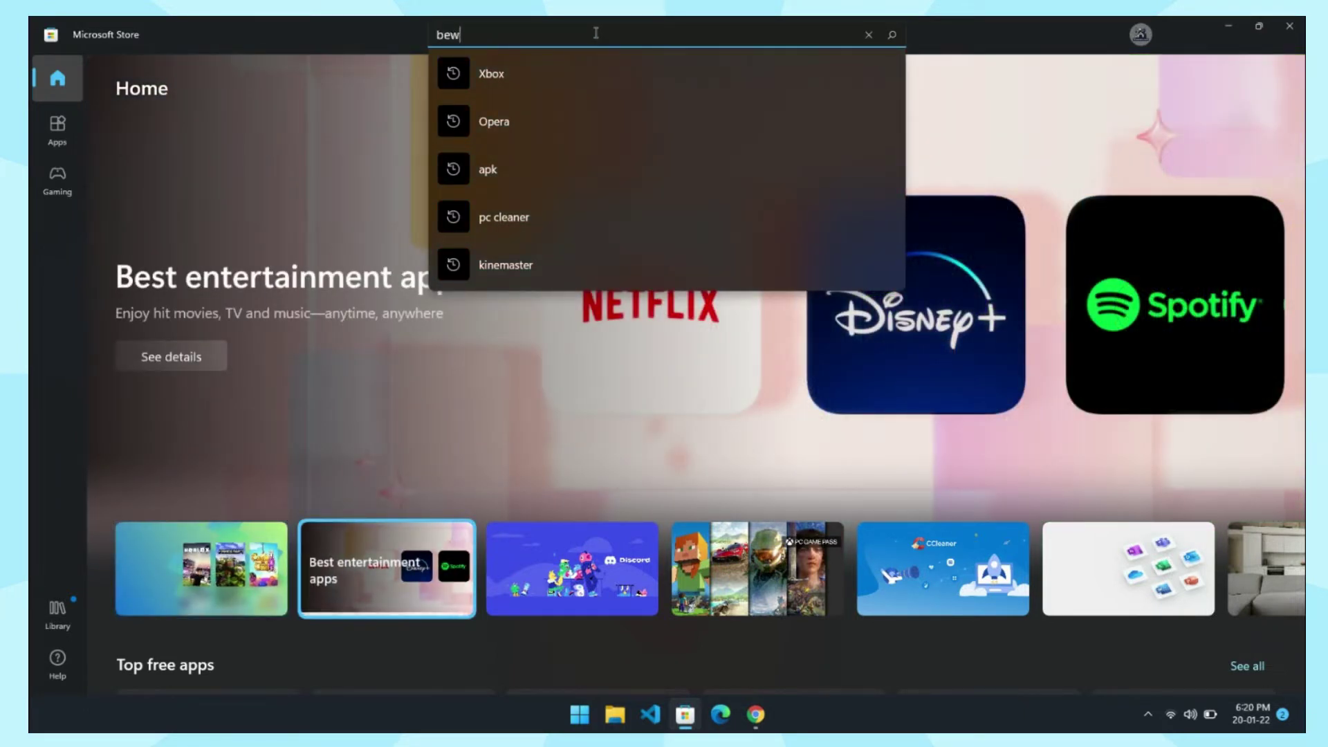
{"action": "type", "text": "idg"}
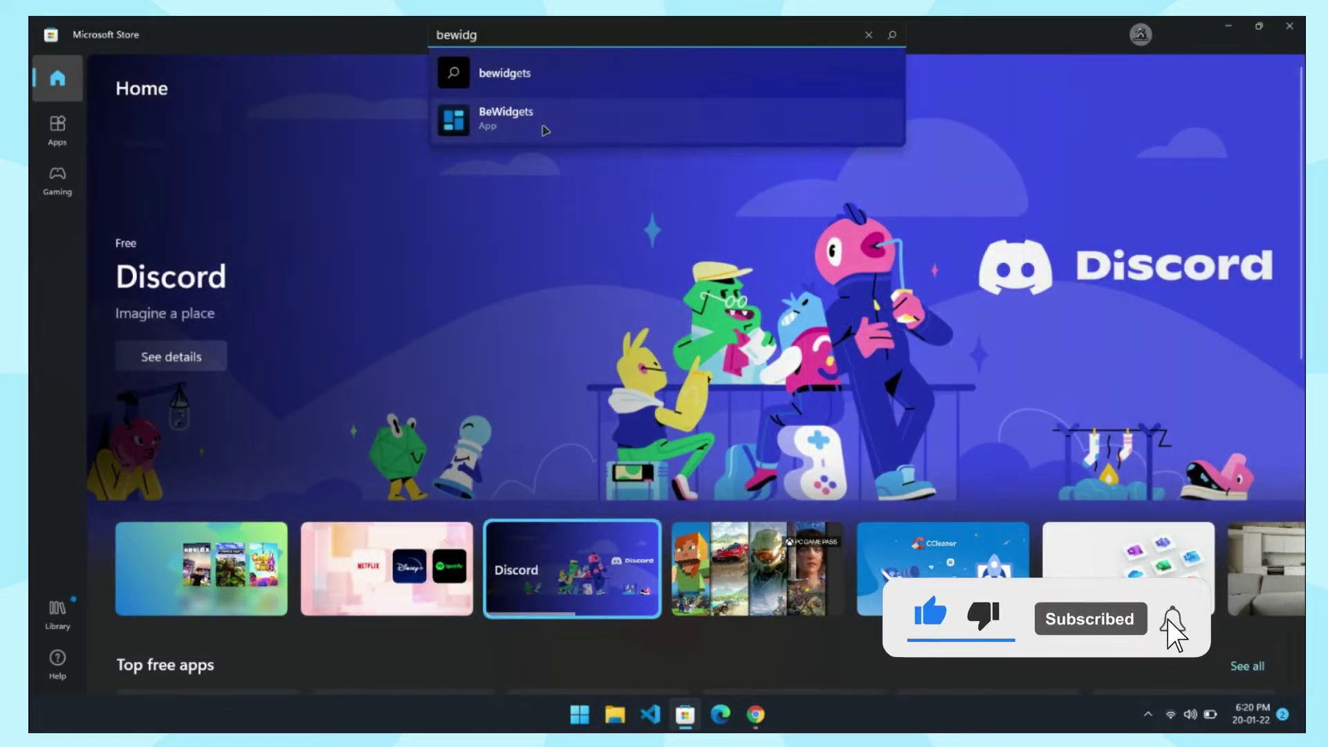
{"action": "left_click", "coordinate": [543, 126]}
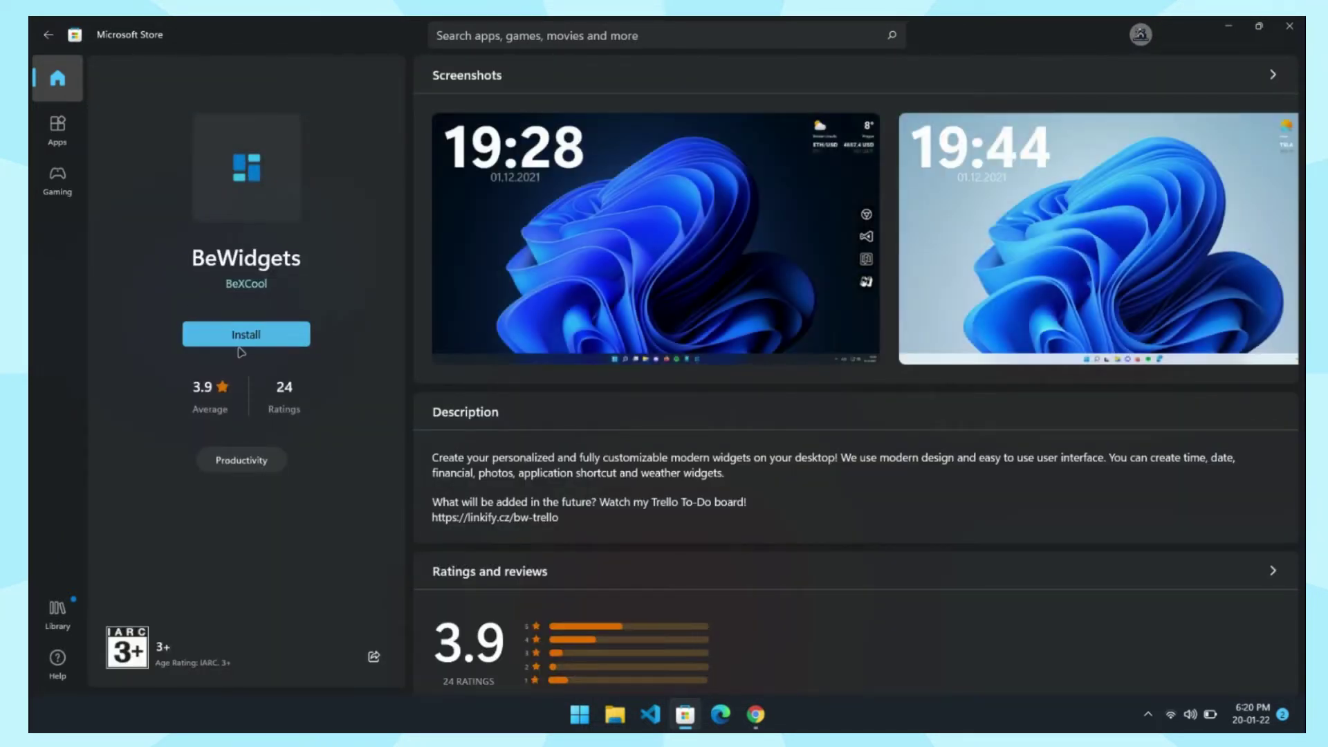
{"action": "left_click", "coordinate": [228, 343]}
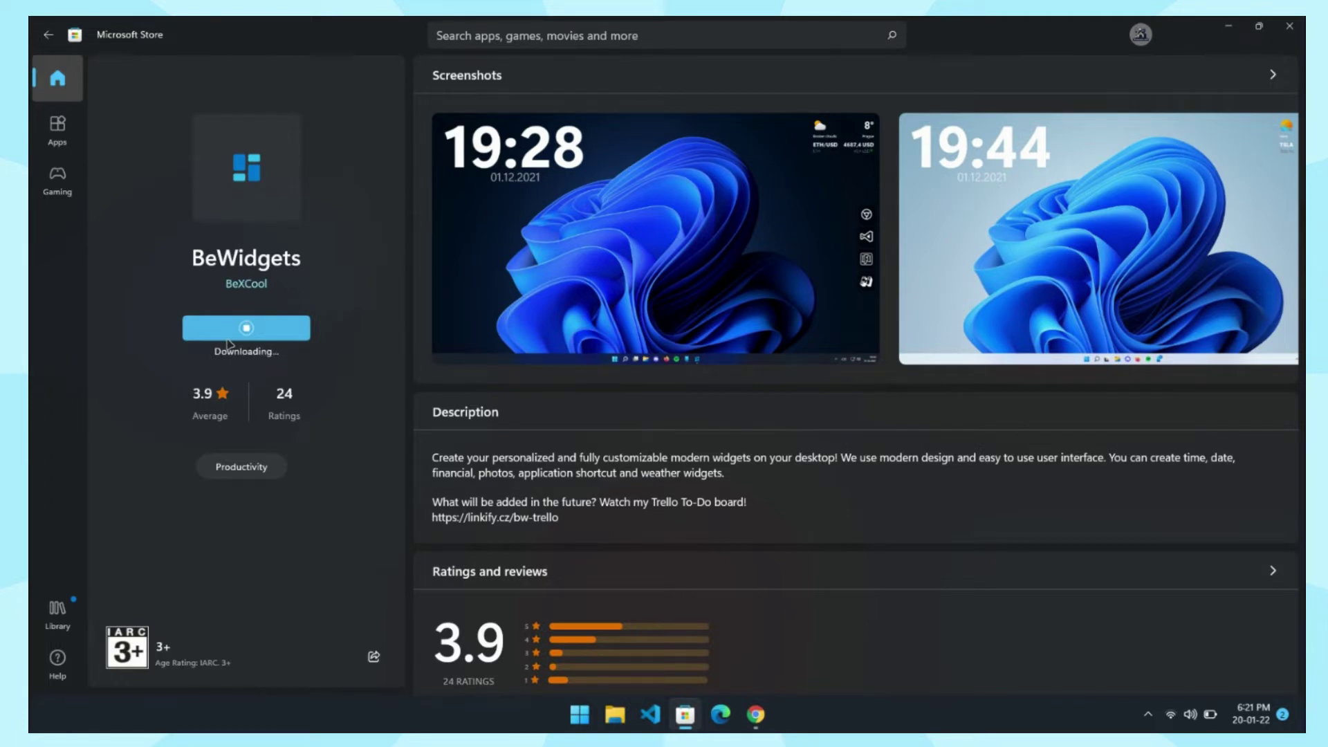
{"action": "scroll", "coordinate": [769, 448], "scroll_direction": "down", "scroll_amount": 6}
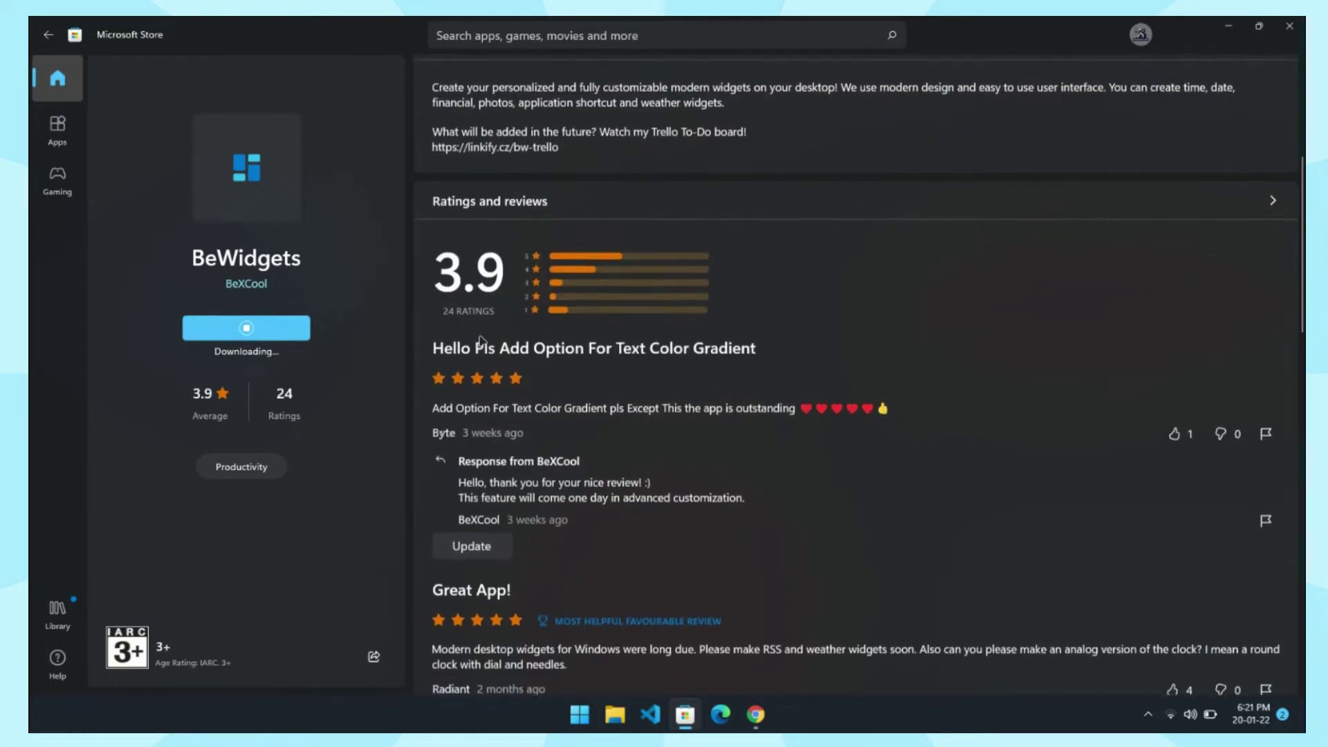
{"action": "scroll", "coordinate": [769, 447], "scroll_direction": "down", "scroll_amount": 4}
{"action": "scroll", "coordinate": [769, 447], "scroll_direction": "up", "scroll_amount": 10}
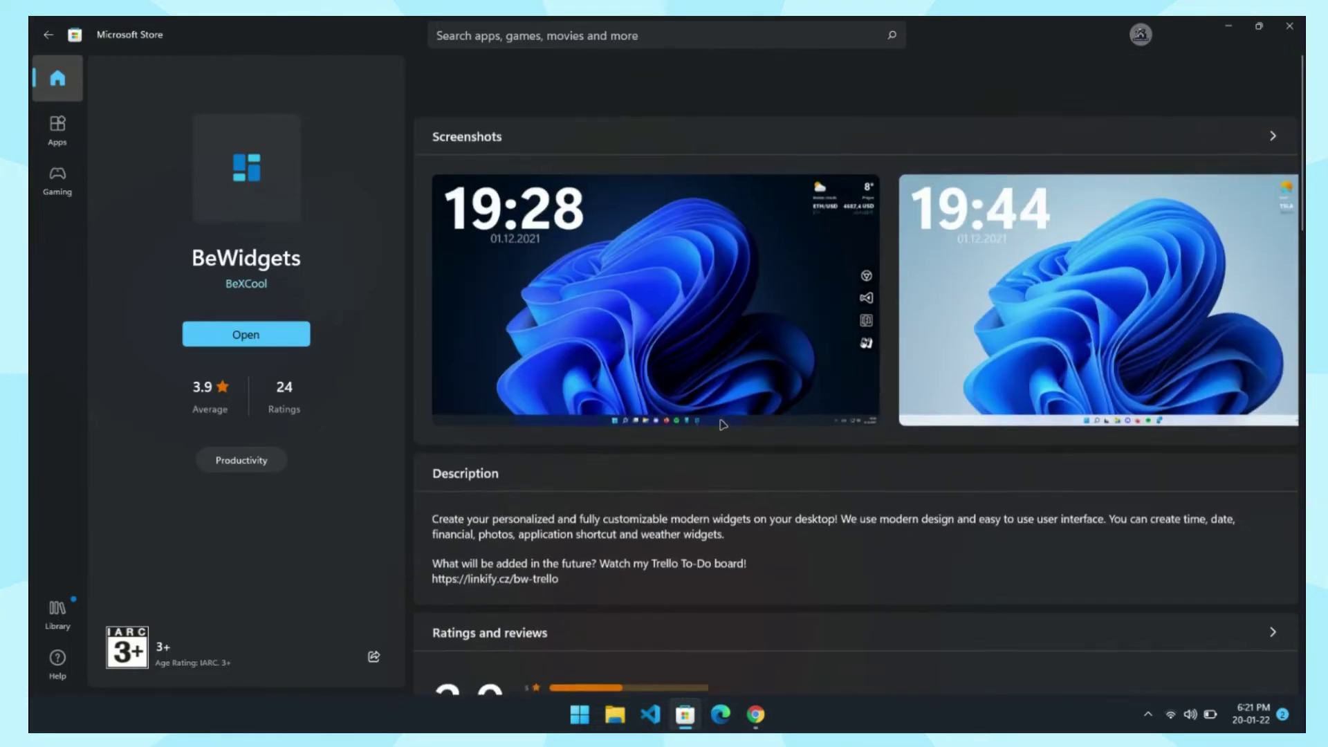
{"action": "scroll", "coordinate": [723, 425], "scroll_direction": "down", "scroll_amount": 1}
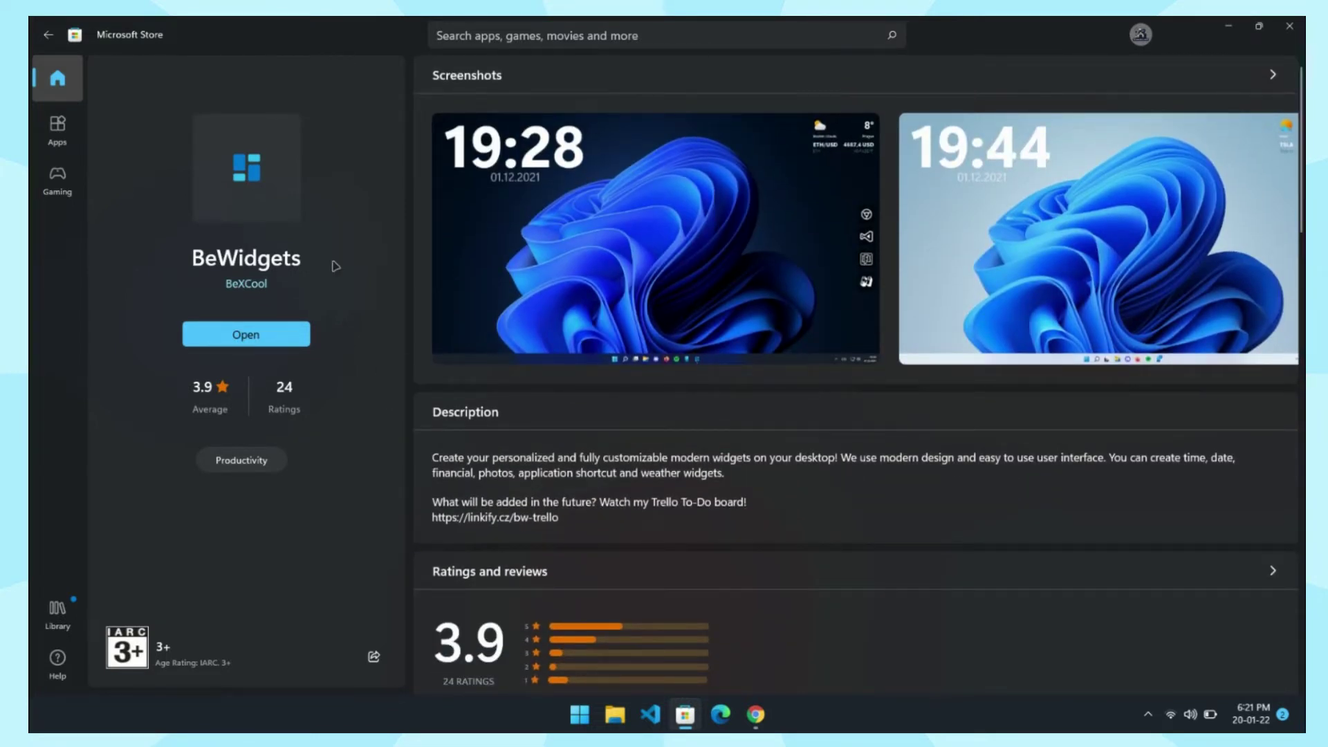
Launch BeWidgets from its Store page with Open.
{"action": "left_click", "coordinate": [214, 341]}
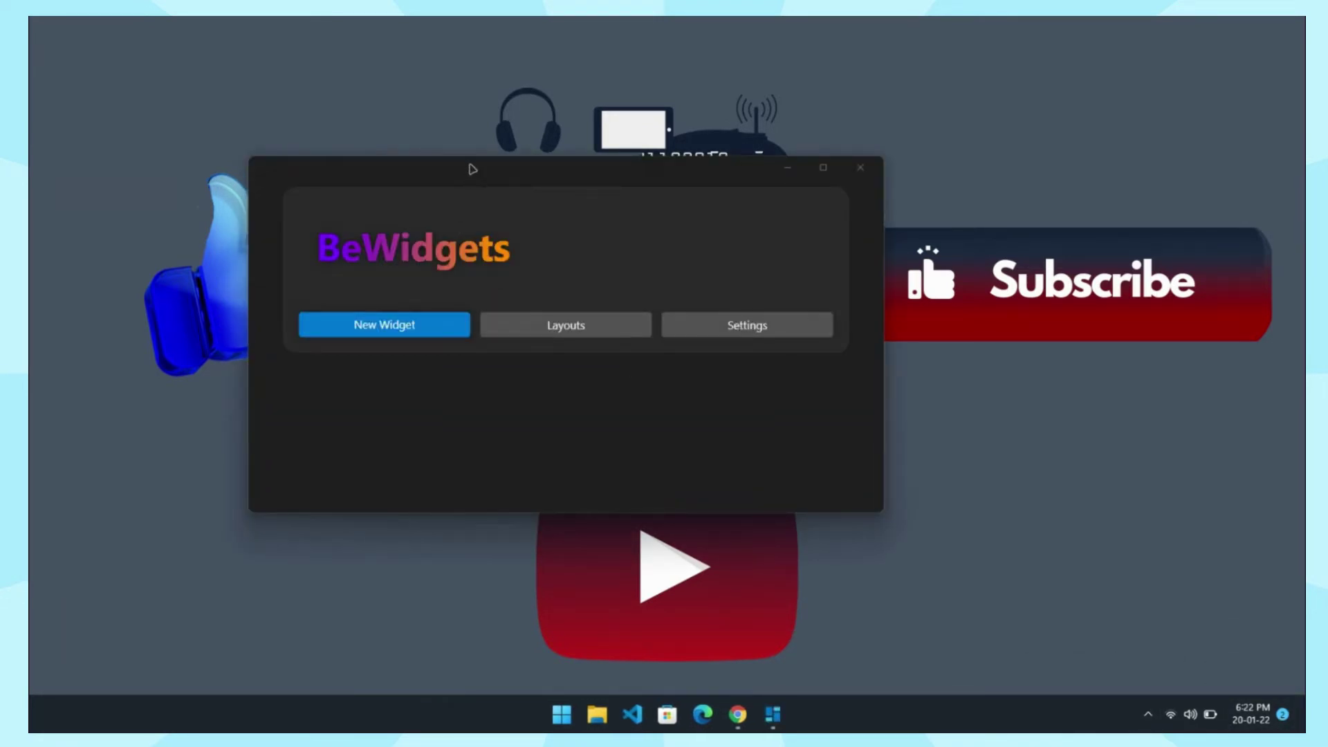
Create a new clock widget and move it to the top right of the desktop.
{"action": "mouse_move", "coordinate": [475, 178]}
{"action": "left_mouse_down"}
{"action": "mouse_move", "coordinate": [659, 156]}
{"action": "mouse_move", "coordinate": [614, 150]}
{"action": "left_mouse_up"}
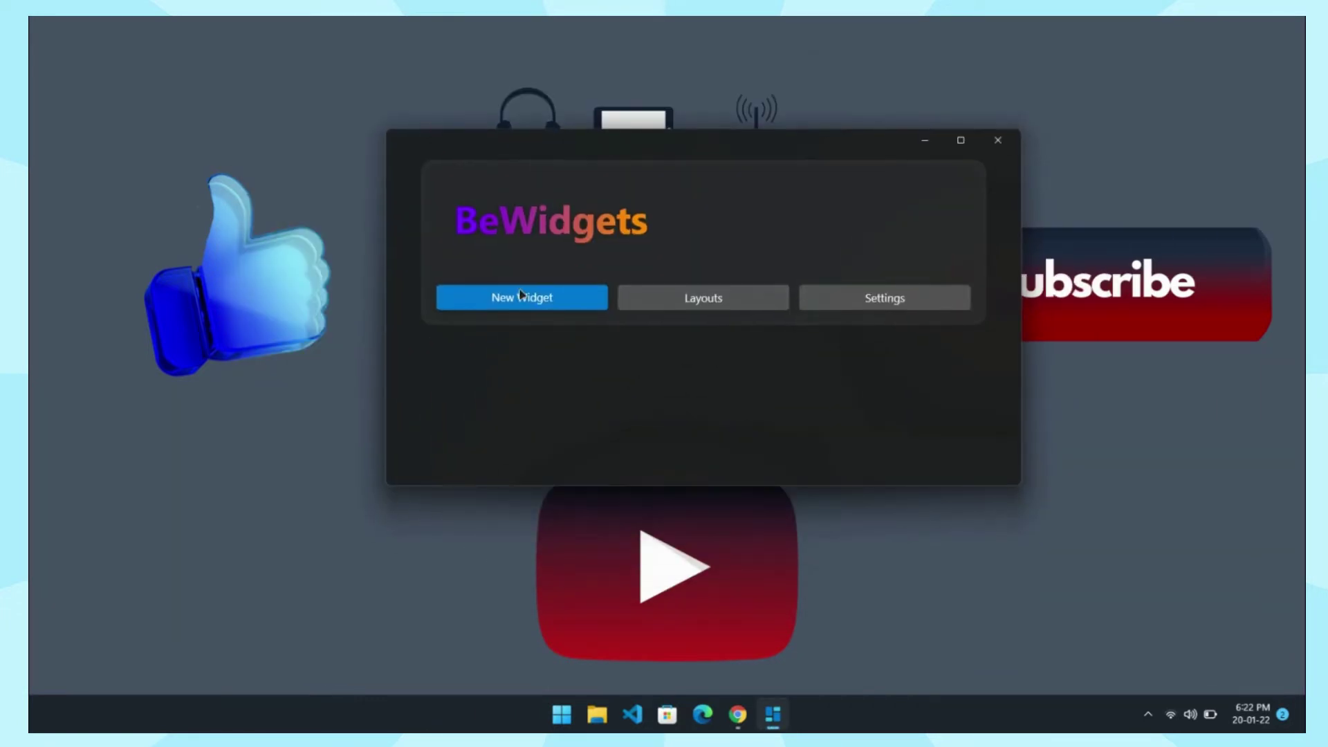
{"action": "left_click", "coordinate": [538, 298]}
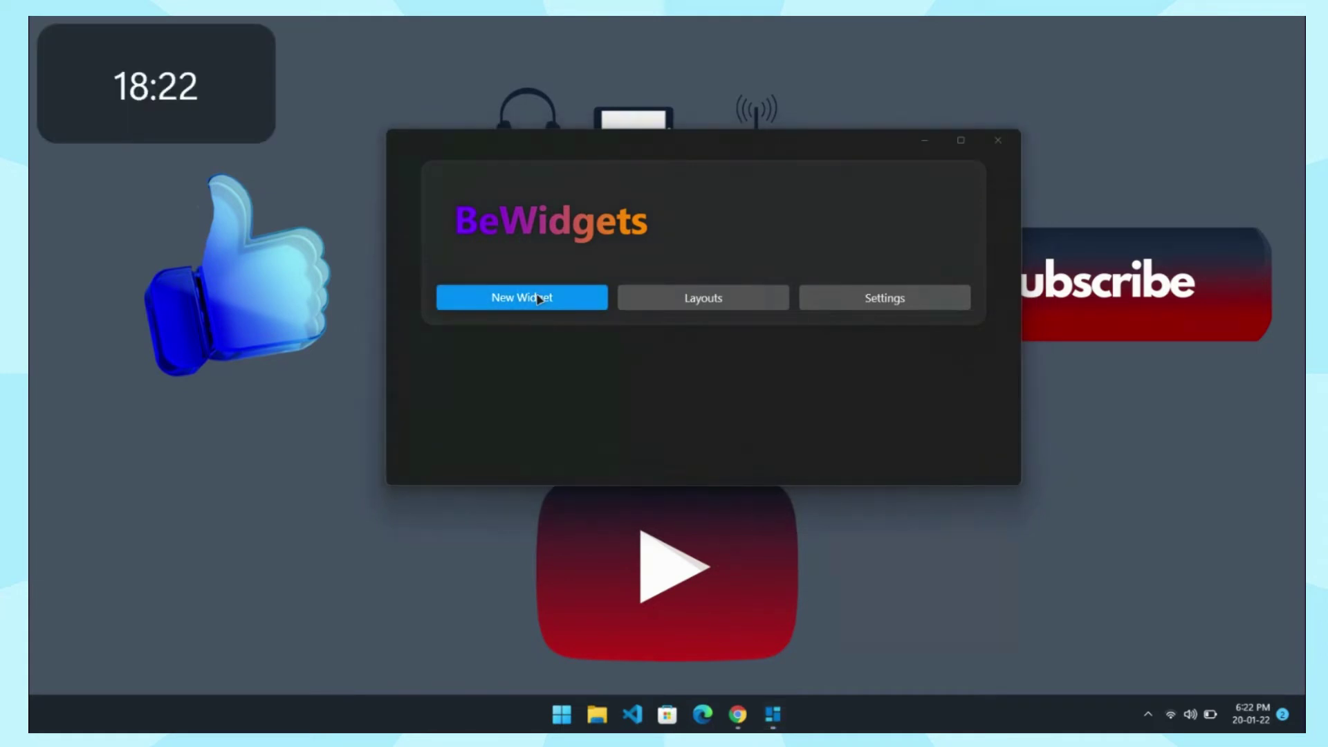
{"action": "mouse_move", "coordinate": [178, 50]}
{"action": "left_mouse_down"}
{"action": "mouse_move", "coordinate": [475, 143]}
{"action": "mouse_move", "coordinate": [678, 42]}
{"action": "left_mouse_up"}
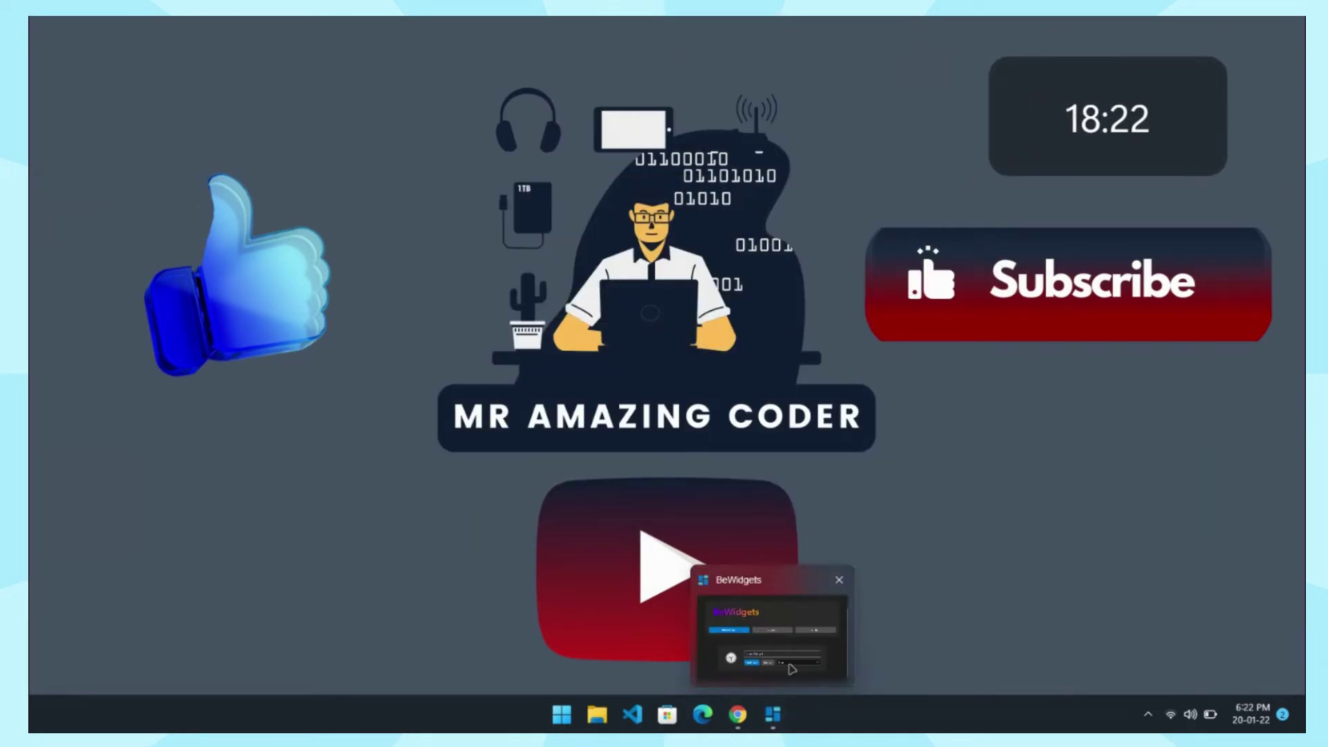
{"action": "left_click", "coordinate": [741, 612]}
Change the widget type to Weather, after trying App Shortcut and Finances.
{"action": "left_click", "coordinate": [733, 412]}
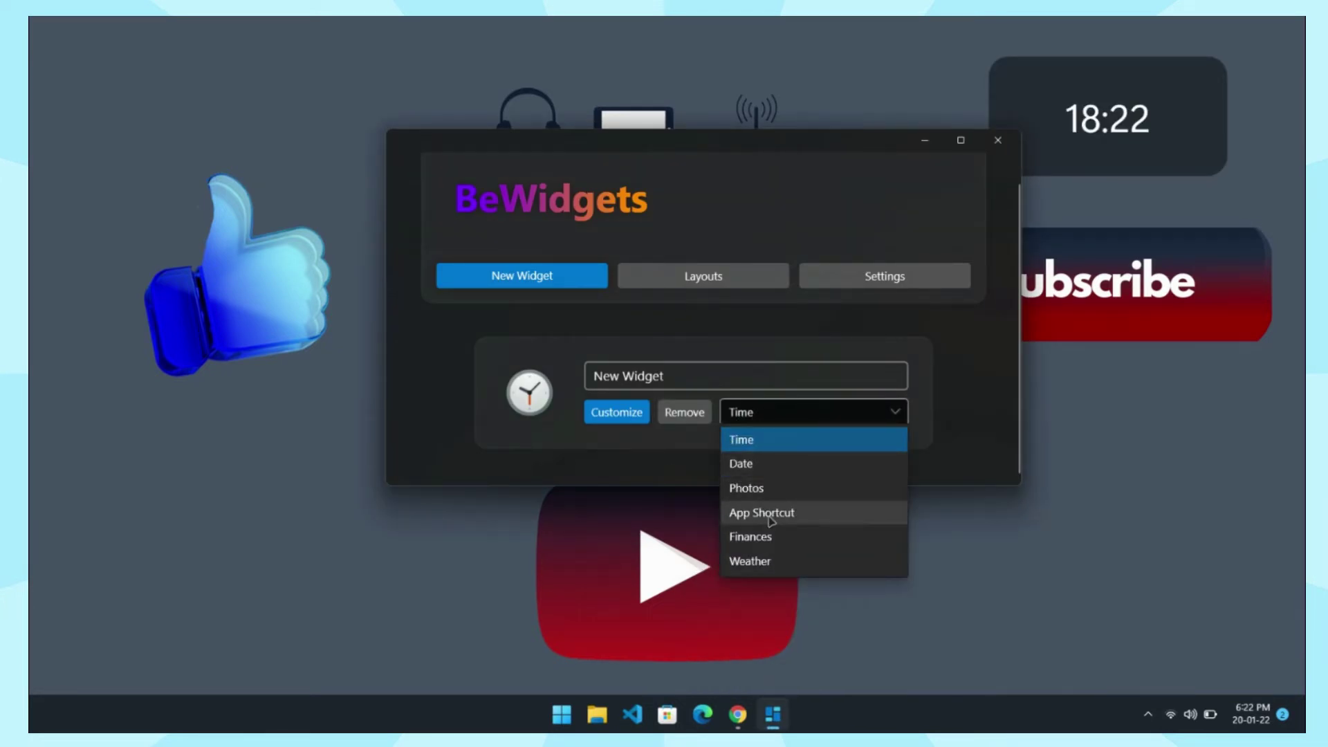
{"action": "left_click", "coordinate": [771, 521]}
{"action": "left_click", "coordinate": [758, 414]}
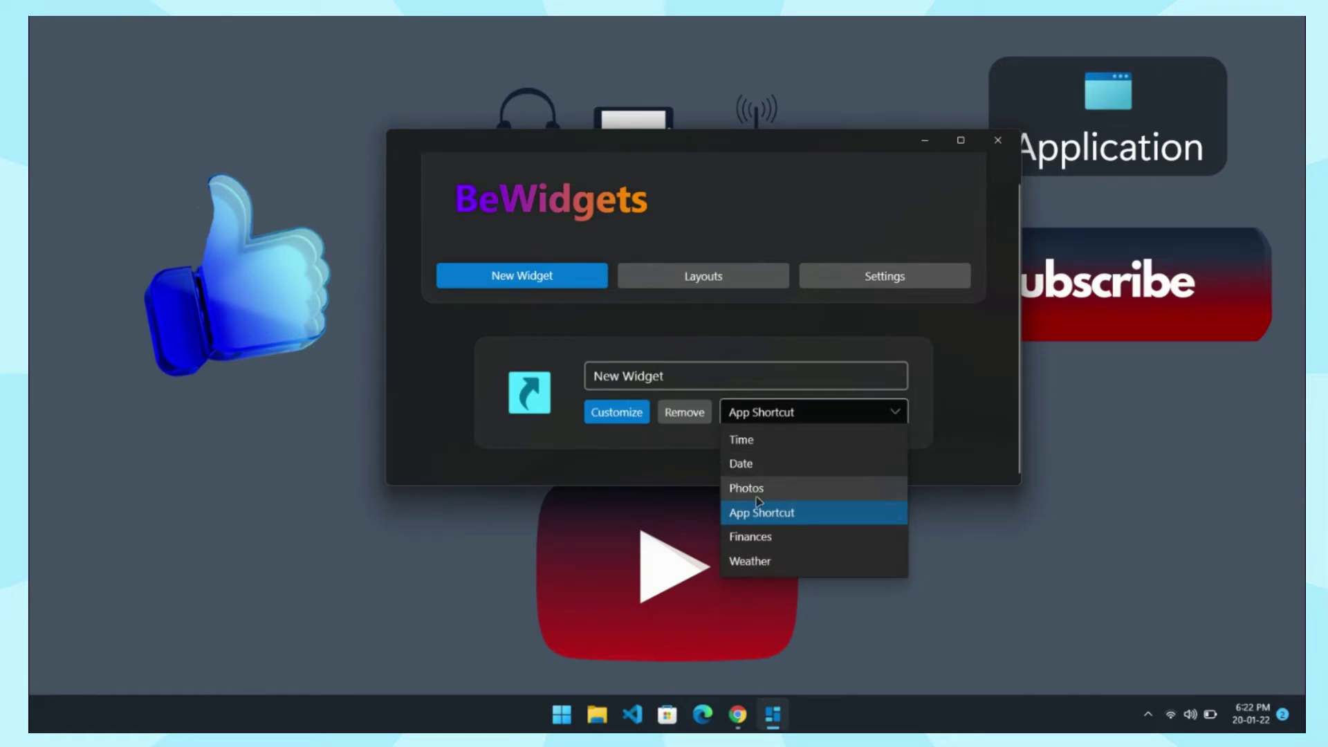
{"action": "left_click", "coordinate": [761, 537]}
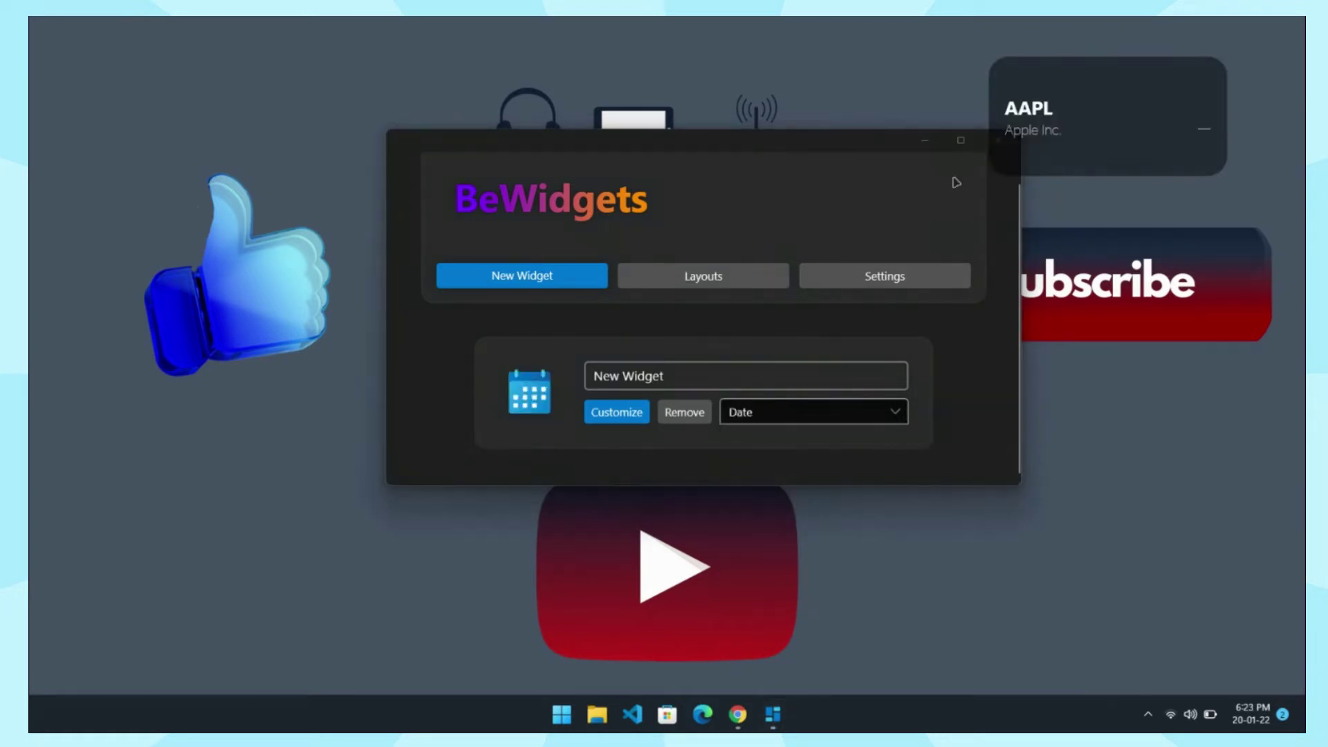
{"action": "left_click", "coordinate": [760, 412]}
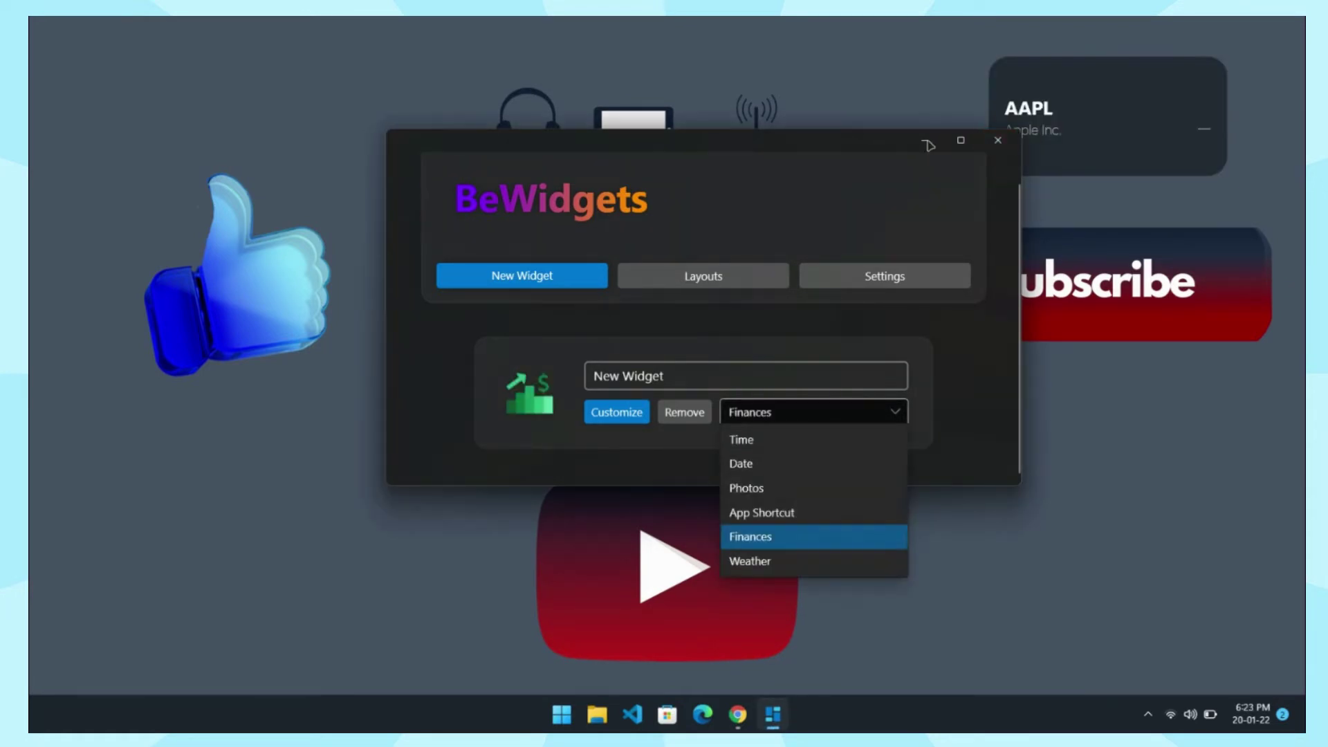
{"action": "left_click", "coordinate": [741, 562]}
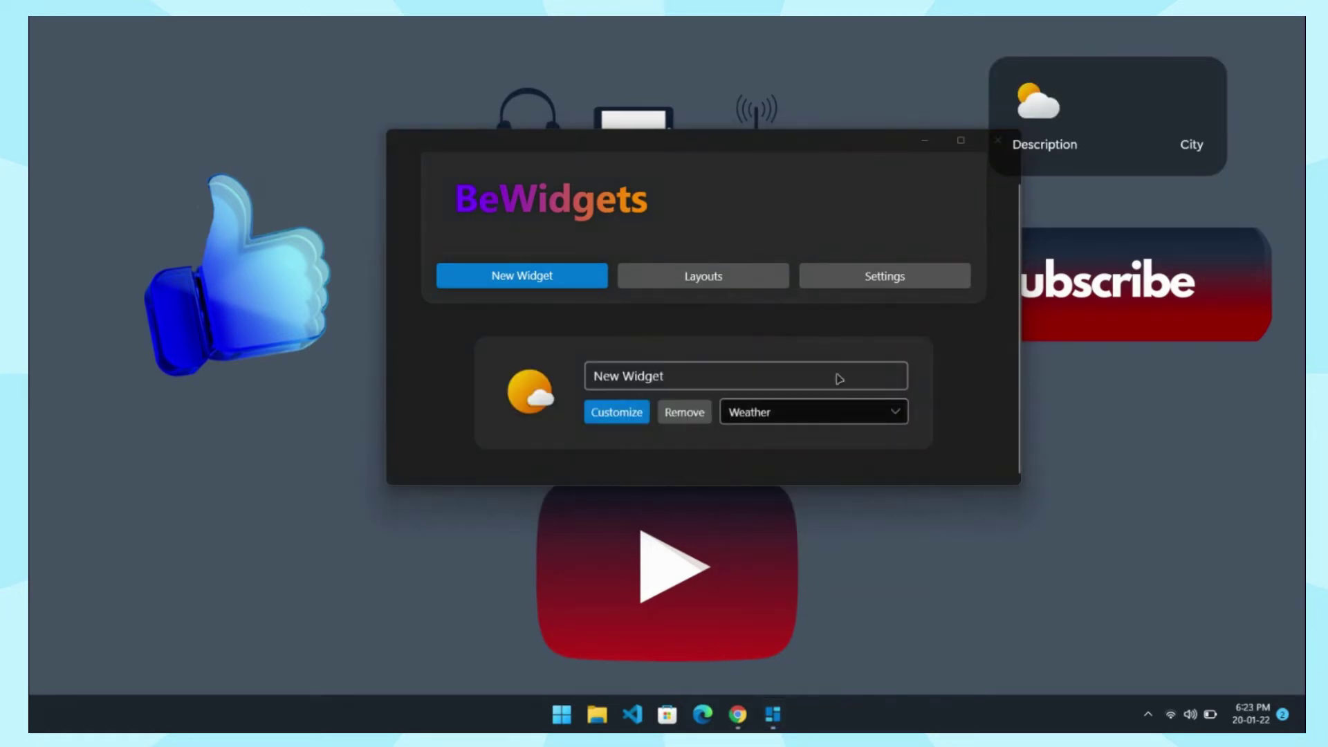
{"action": "left_click", "coordinate": [805, 412]}
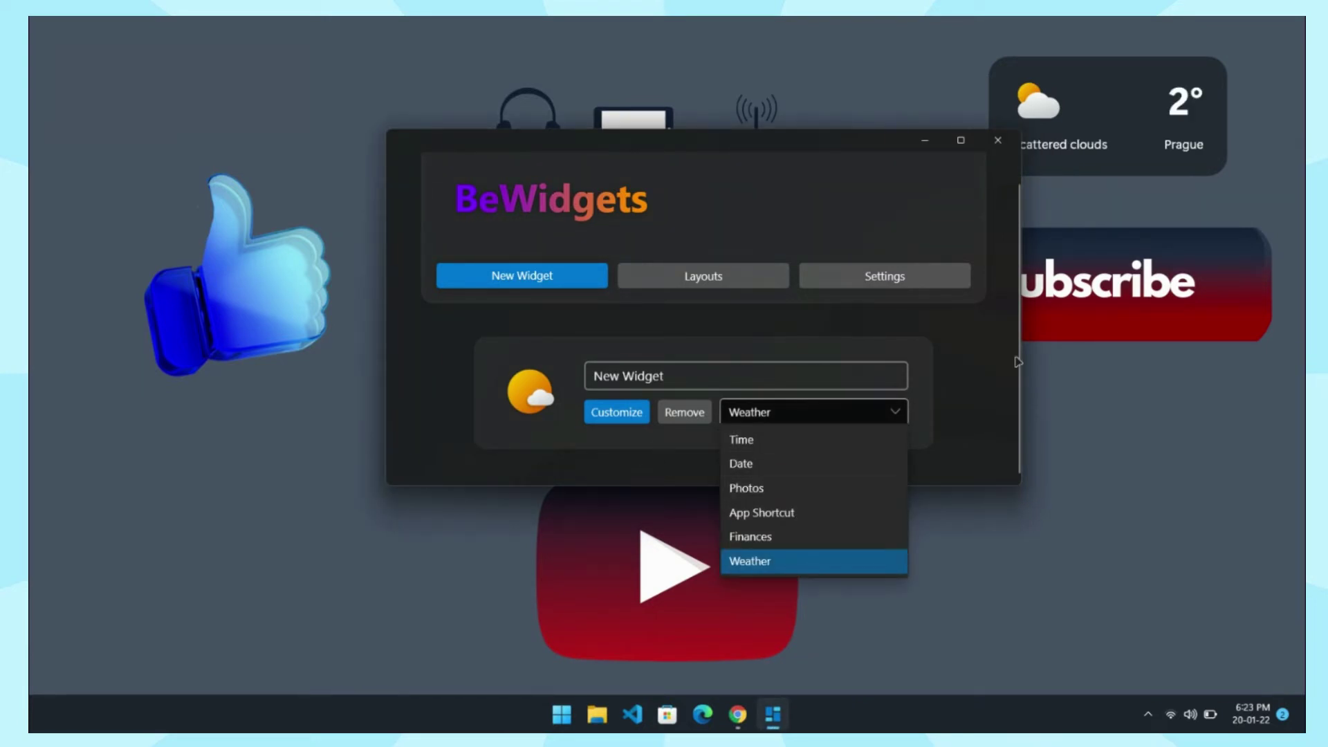
{"action": "left_click", "coordinate": [596, 460]}
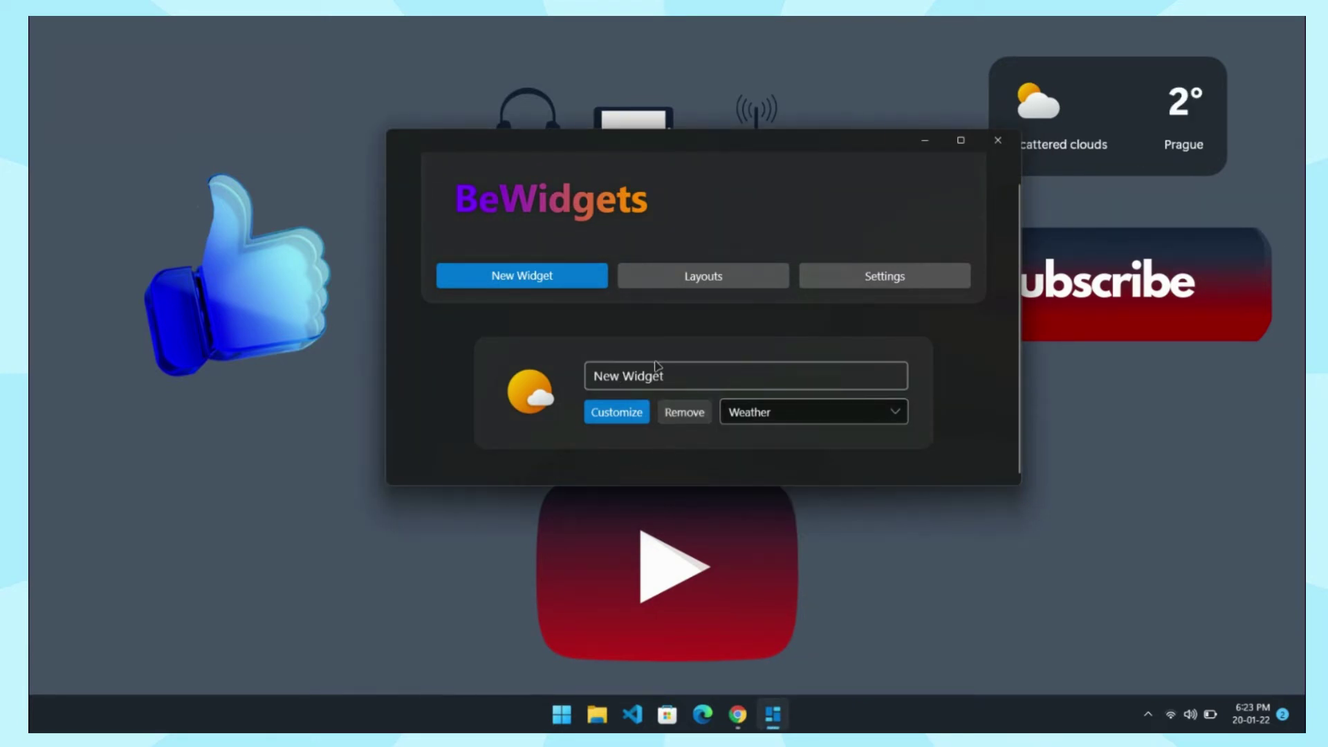
{"action": "left_click", "coordinate": [738, 275]}
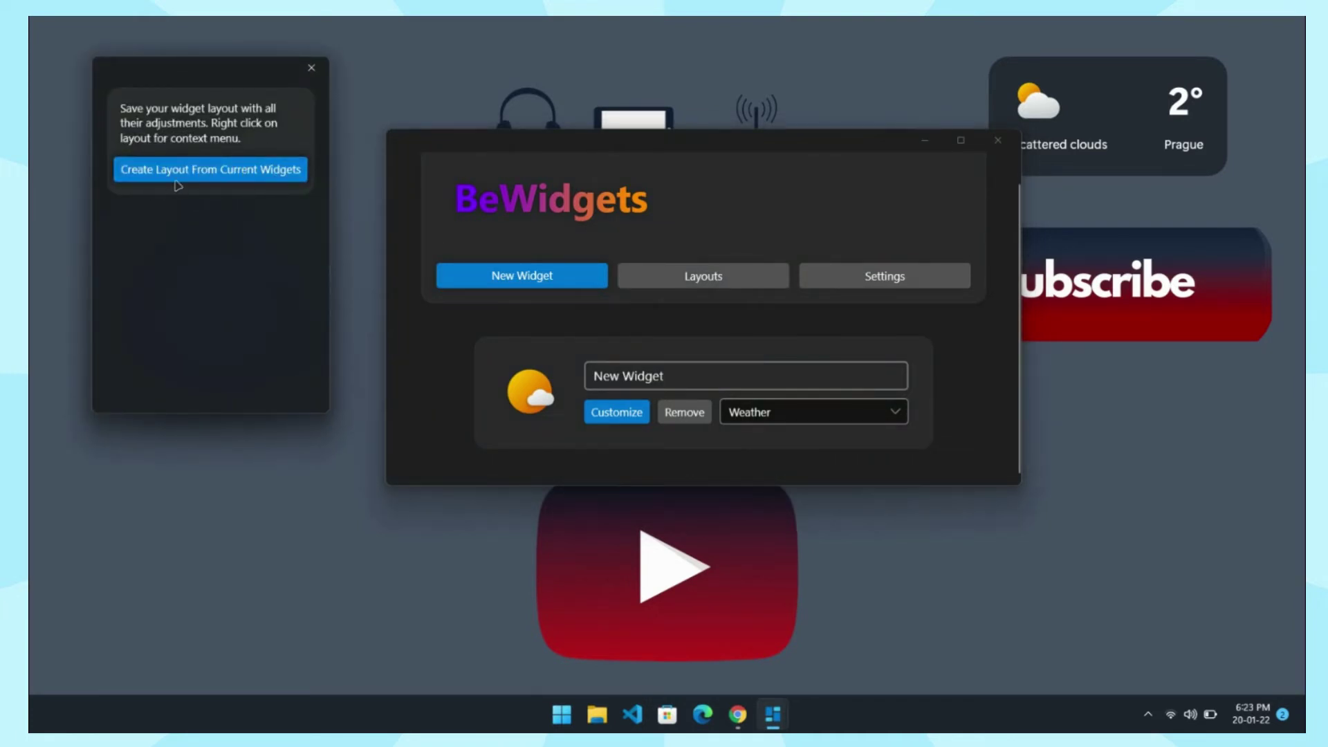
Save the current widgets as layout NewLayout0, apply it, and close the layouts panel.
{"action": "left_click", "coordinate": [229, 175]}
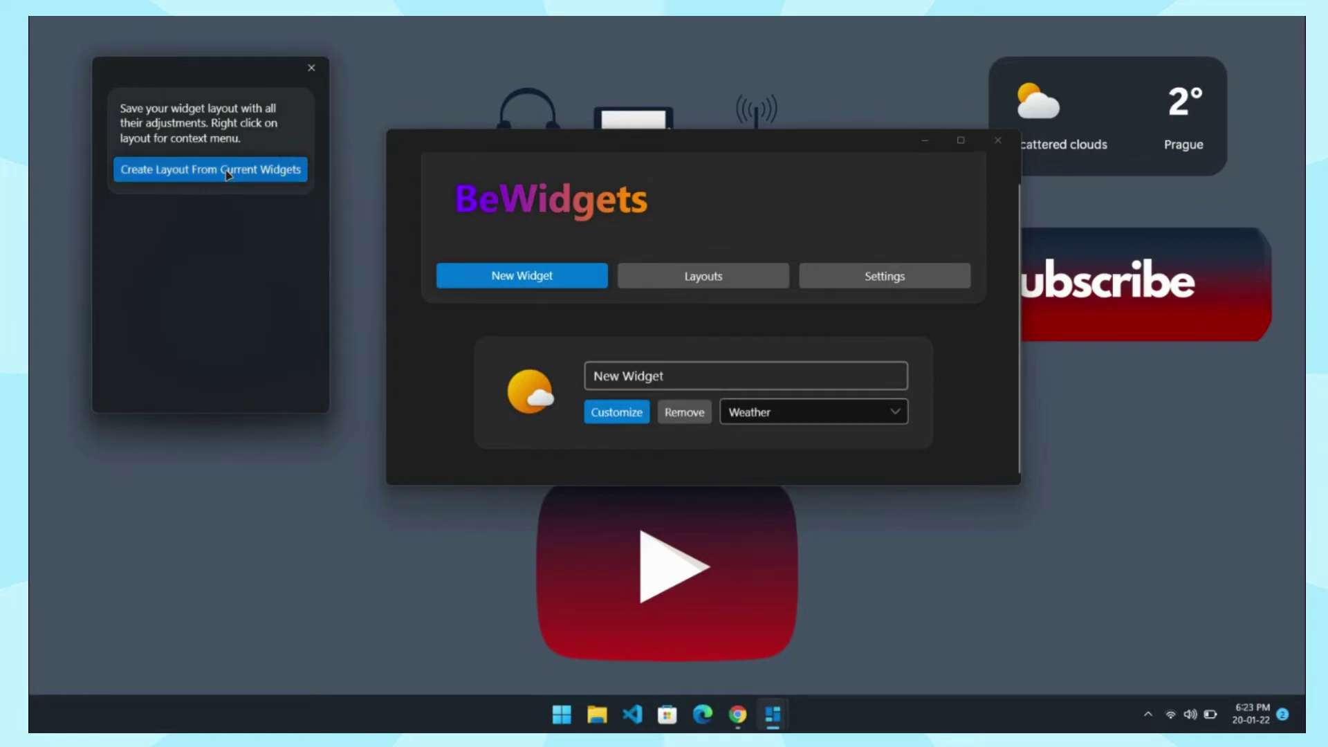
{"action": "left_click", "coordinate": [215, 370]}
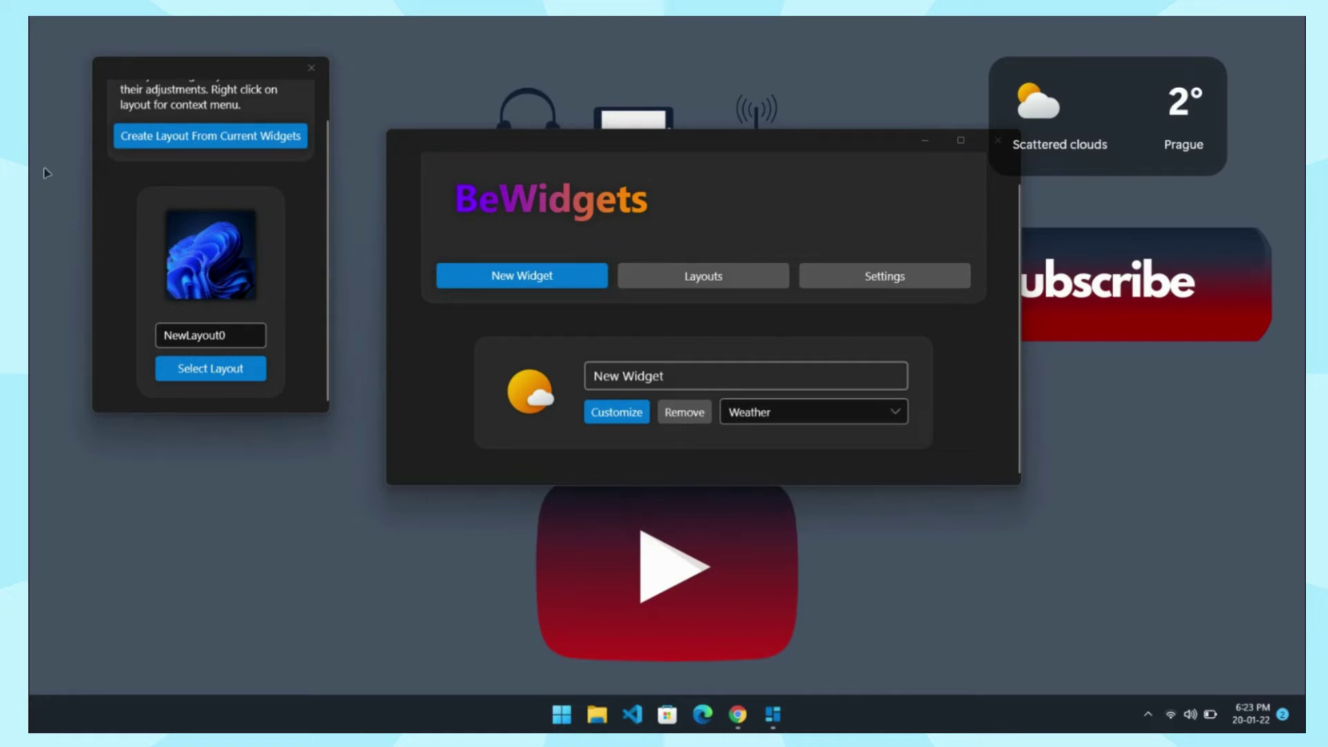
{"action": "left_click", "coordinate": [191, 374]}
{"action": "left_click", "coordinate": [311, 67]}
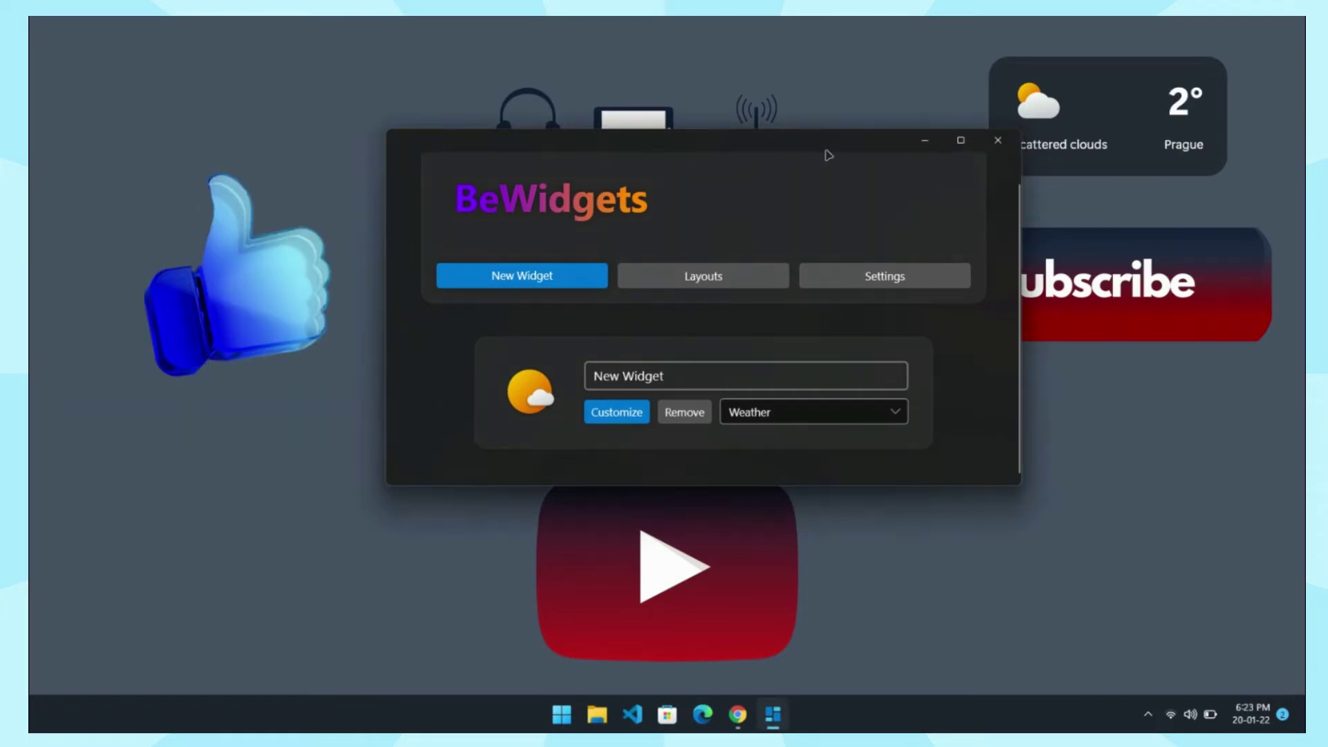
Turn off System Theme in Settings, switching the app to the light theme.
{"action": "left_click", "coordinate": [864, 280]}
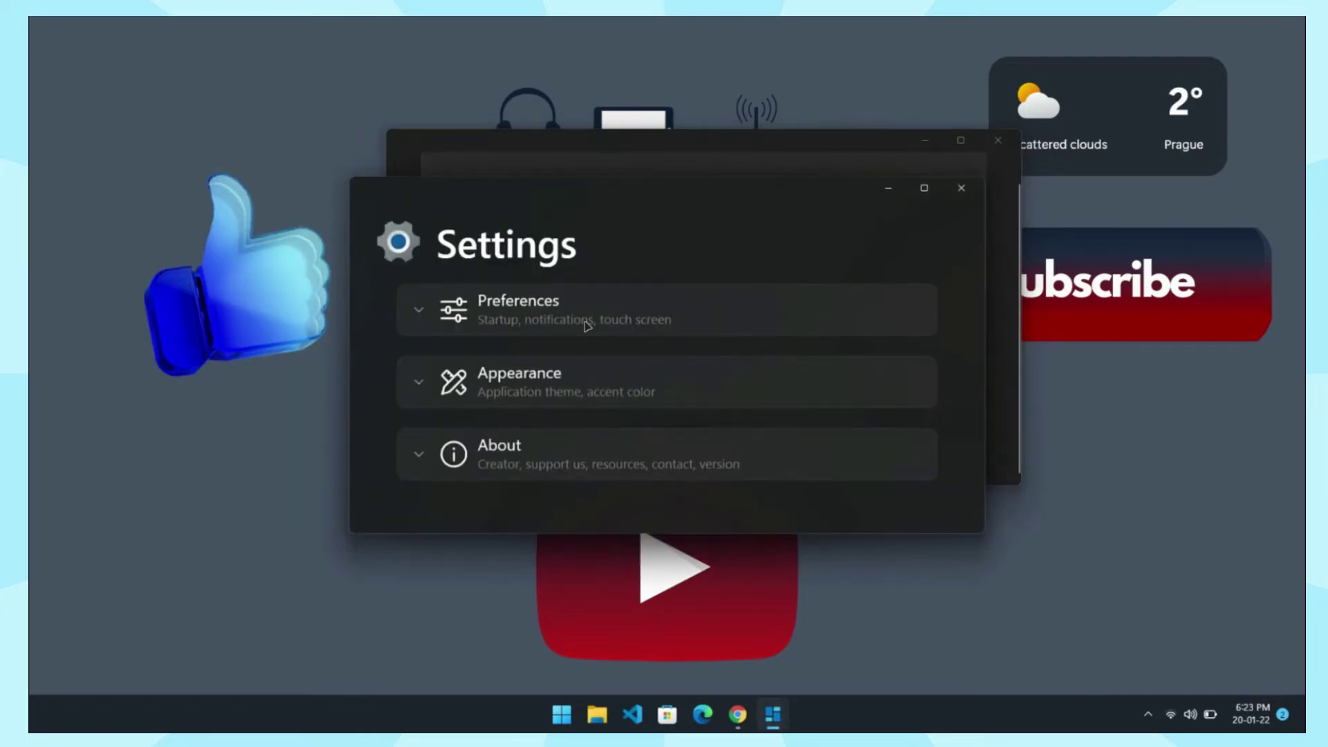
{"action": "left_click", "coordinate": [482, 399]}
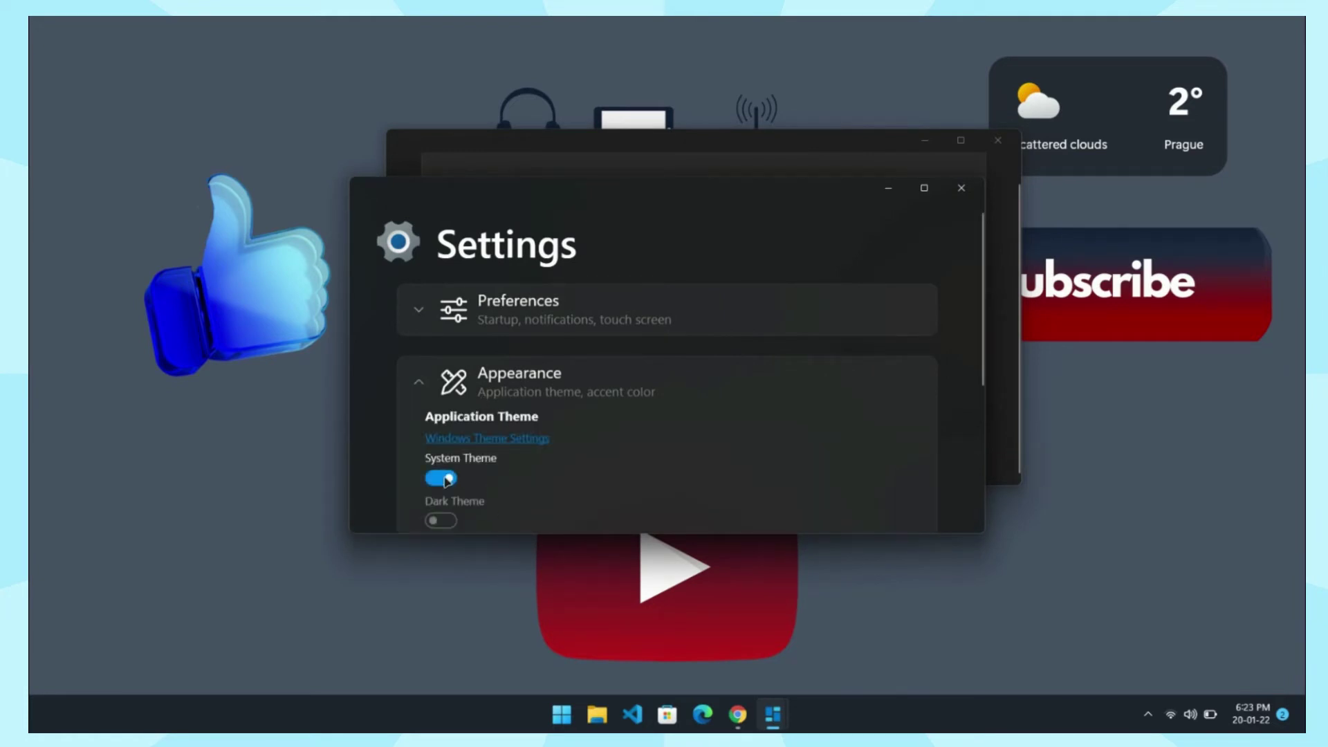
{"action": "scroll", "coordinate": [446, 481], "scroll_direction": "down", "scroll_amount": 3}
{"action": "left_click", "coordinate": [438, 365]}
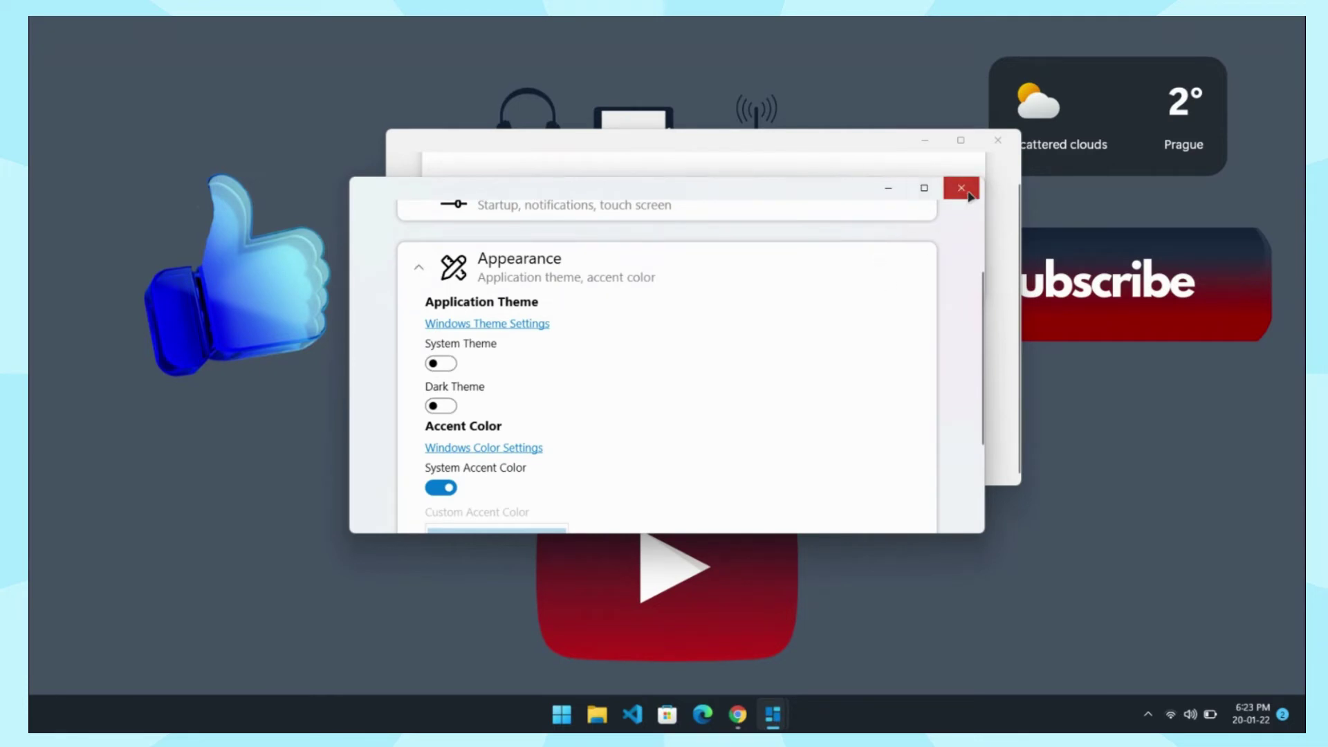
{"action": "left_click", "coordinate": [961, 188]}
Turn System Theme back on for dark mode and browse the startup and notification preferences.
{"action": "left_click", "coordinate": [883, 282]}
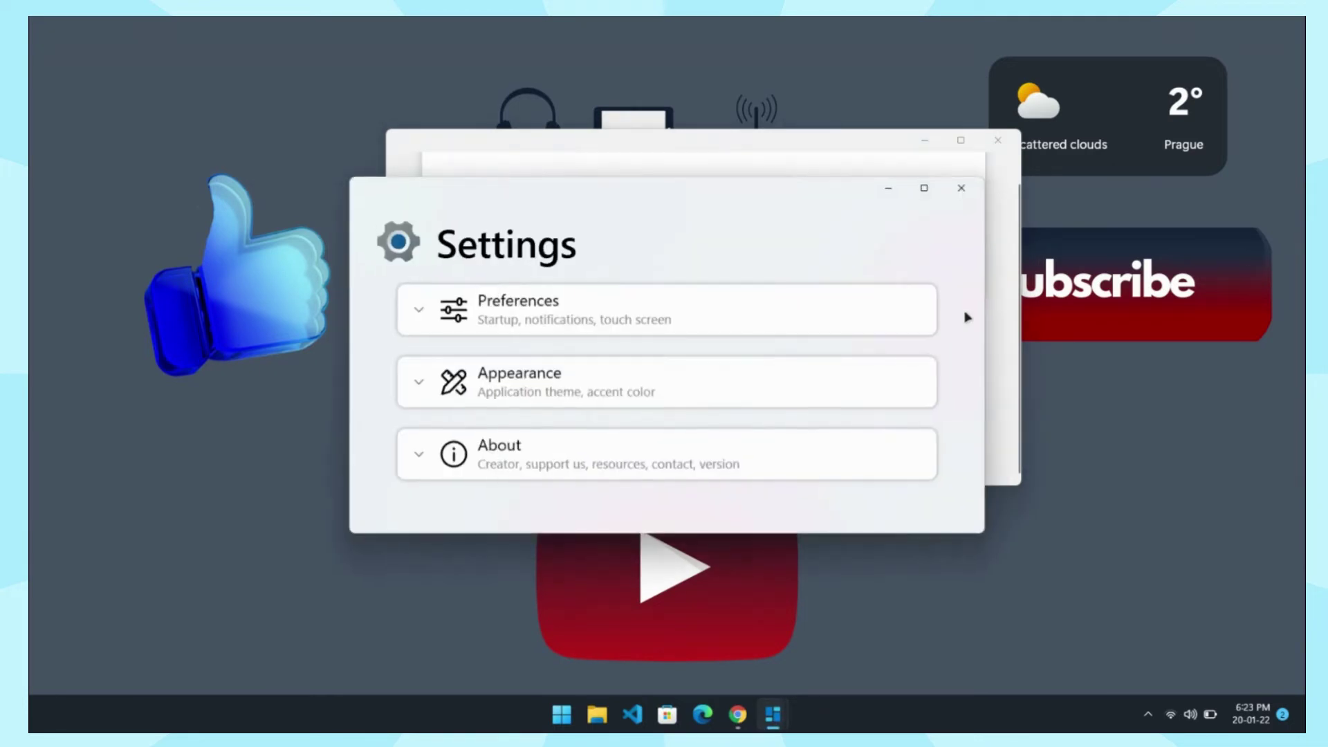
{"action": "left_click", "coordinate": [422, 386]}
{"action": "left_click", "coordinate": [437, 478]}
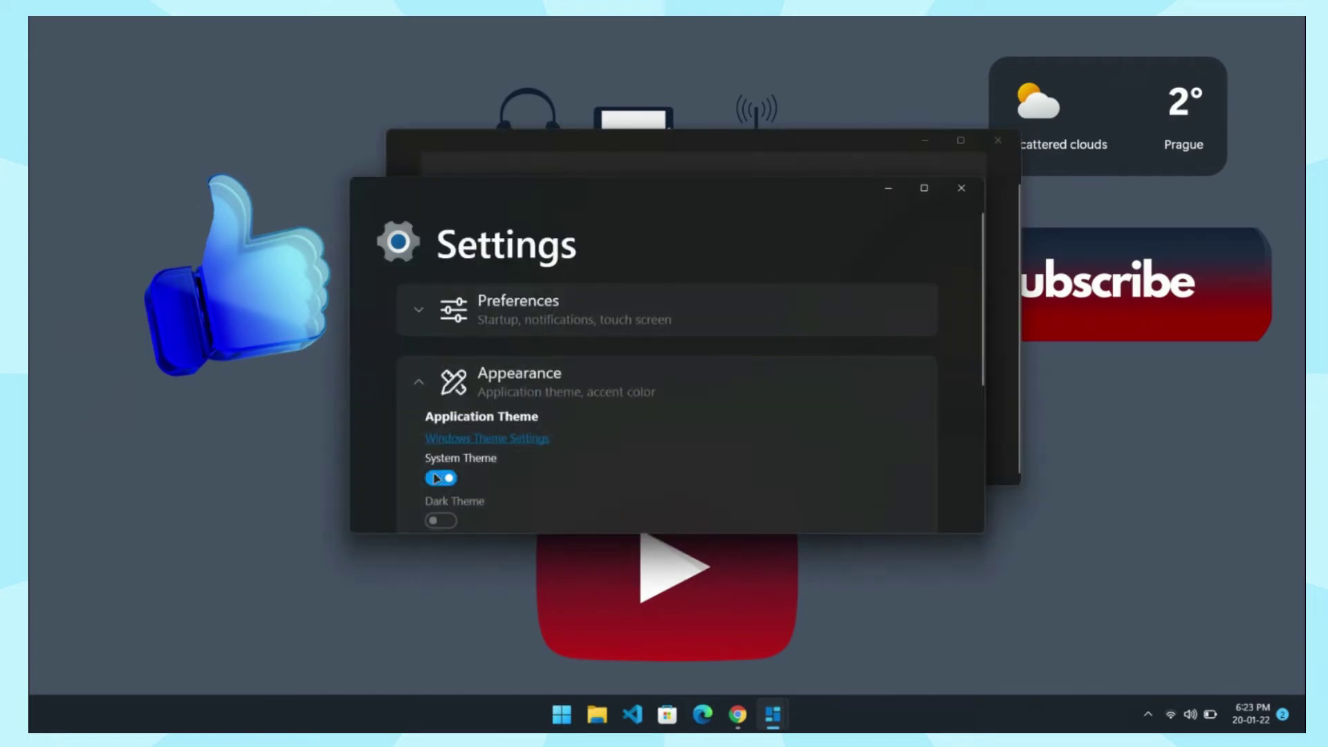
{"action": "left_click", "coordinate": [431, 306]}
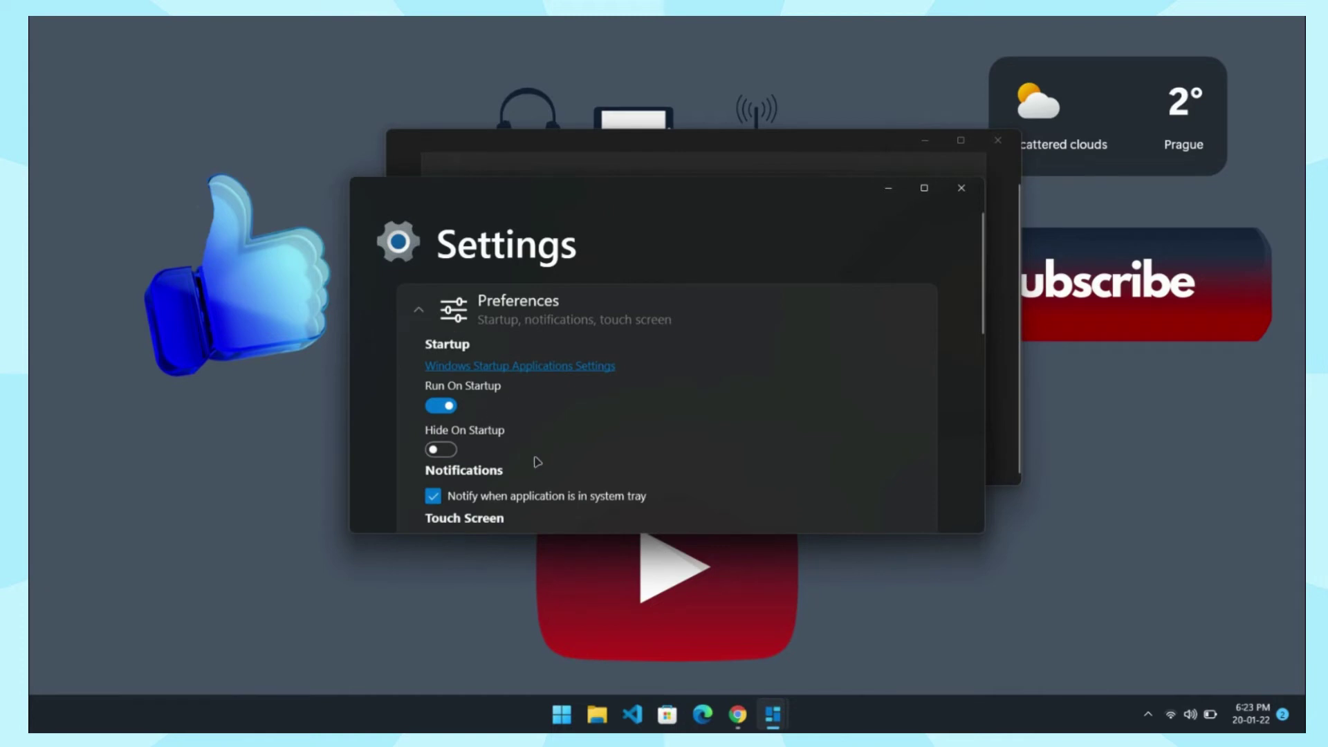
{"action": "scroll", "coordinate": [536, 462], "scroll_direction": "down", "scroll_amount": 5}
{"action": "scroll", "coordinate": [536, 461], "scroll_direction": "up", "scroll_amount": 4}
{"action": "scroll", "coordinate": [538, 462], "scroll_direction": "down", "scroll_amount": 5}
{"action": "scroll", "coordinate": [536, 460], "scroll_direction": "up", "scroll_amount": 4}
{"action": "scroll", "coordinate": [536, 460], "scroll_direction": "down", "scroll_amount": 4}
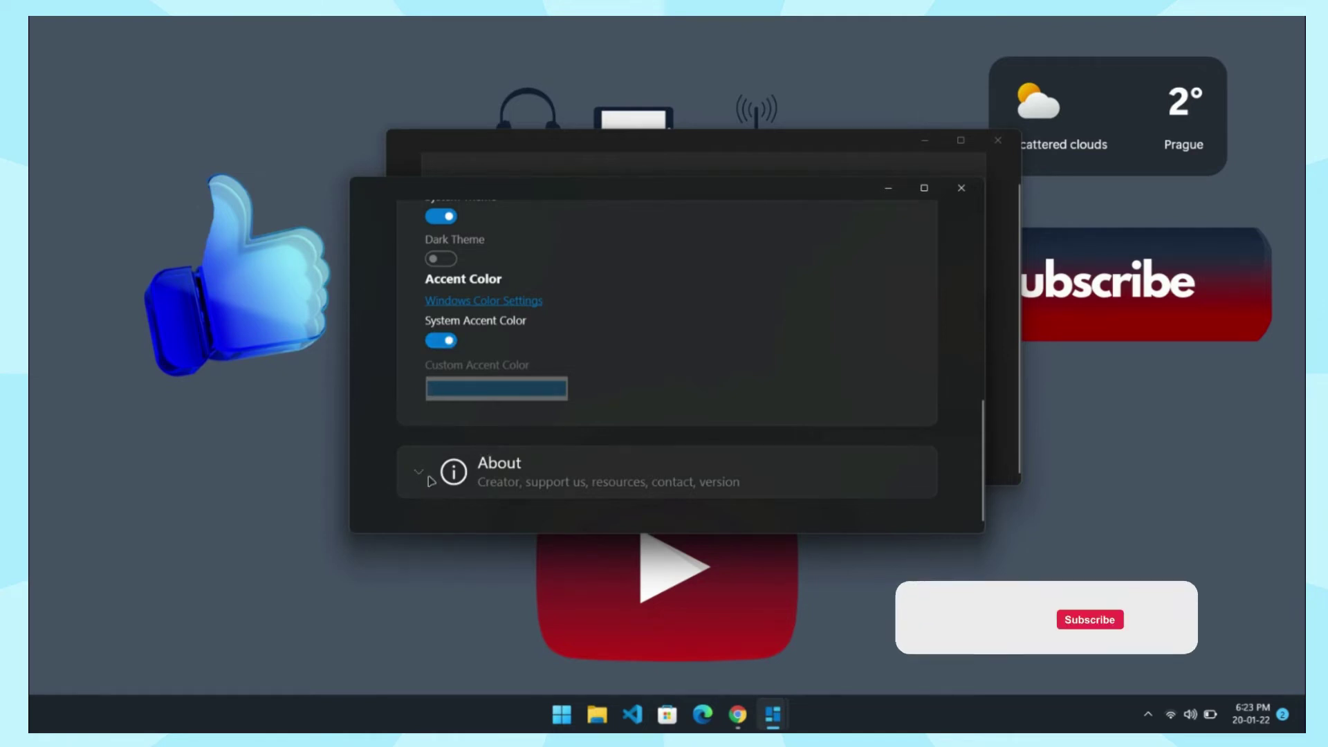
View the About information, close Settings, and start removing the Weather widget.
{"action": "left_click", "coordinate": [430, 477]}
{"action": "scroll", "coordinate": [575, 220], "scroll_direction": "down", "scroll_amount": 3}
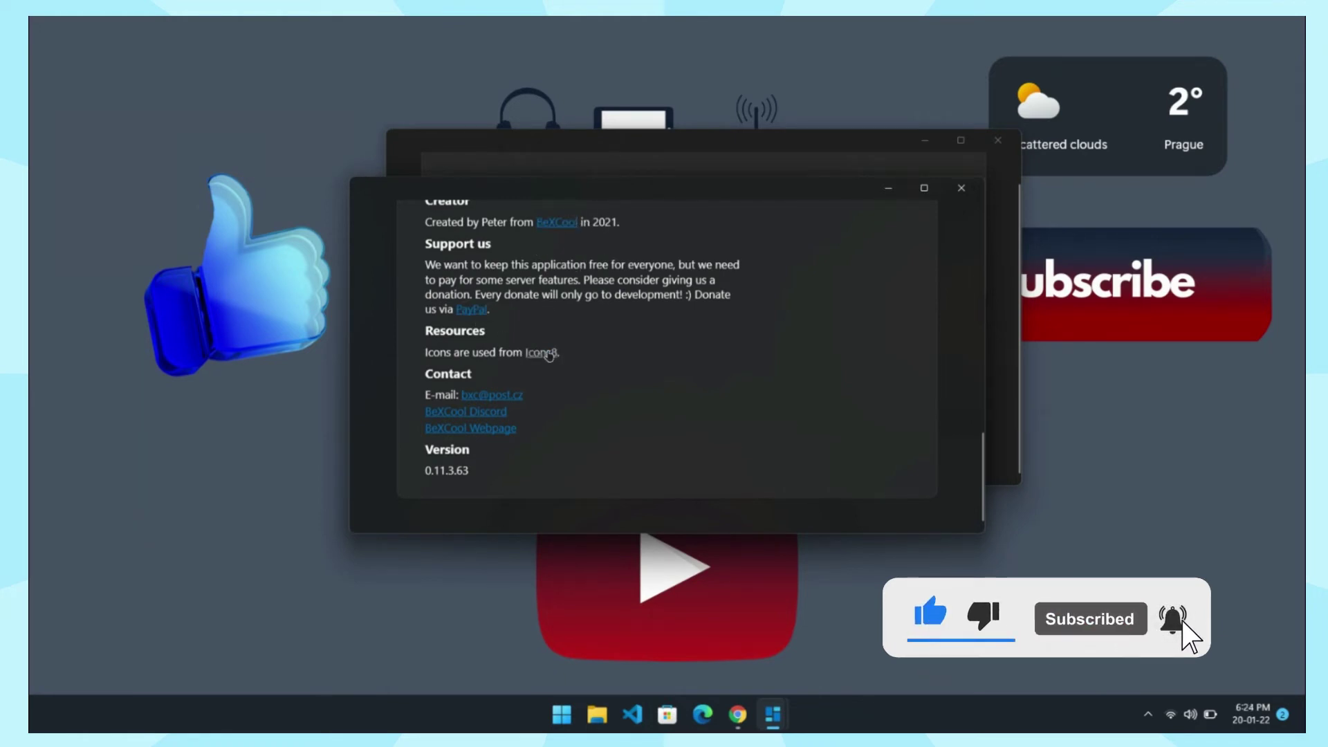
{"action": "left_click", "coordinate": [961, 187]}
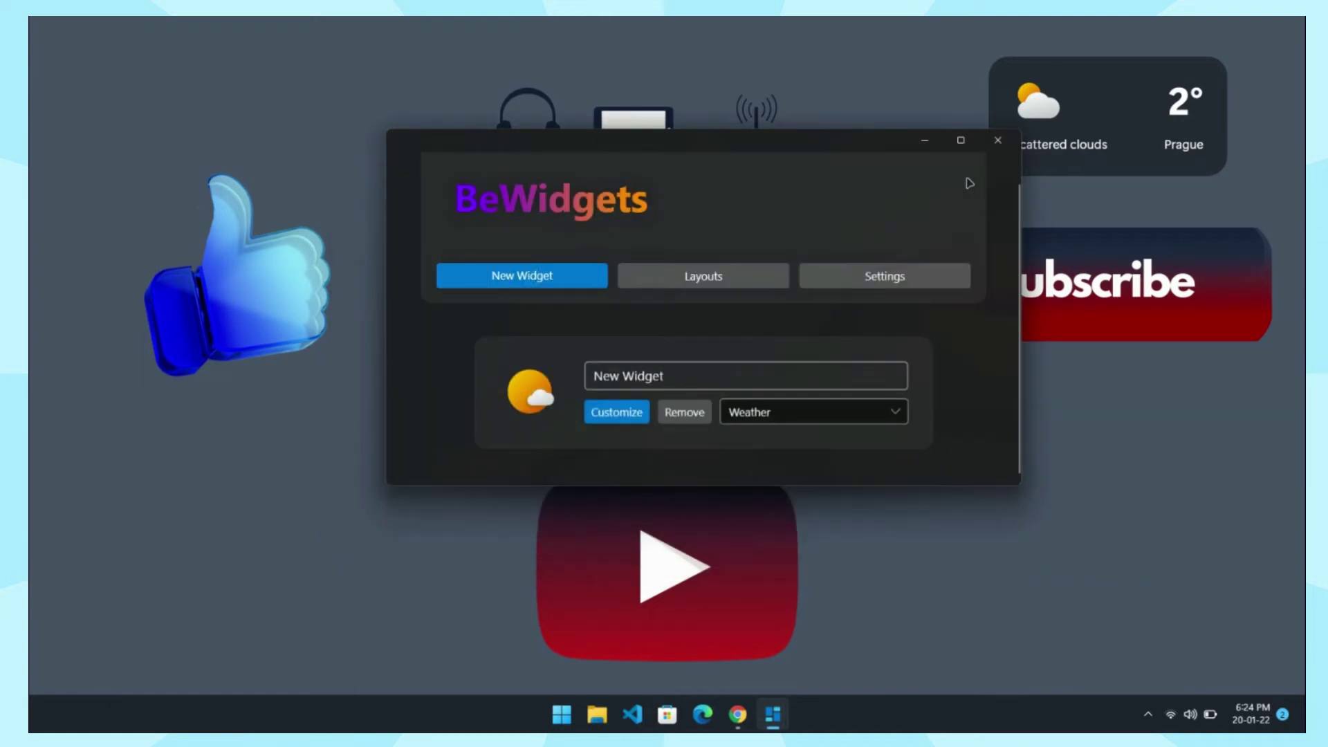
{"action": "left_click", "coordinate": [666, 415]}
Delete the Weather widget and create a new Time widget.
{"action": "left_click", "coordinate": [649, 356]}
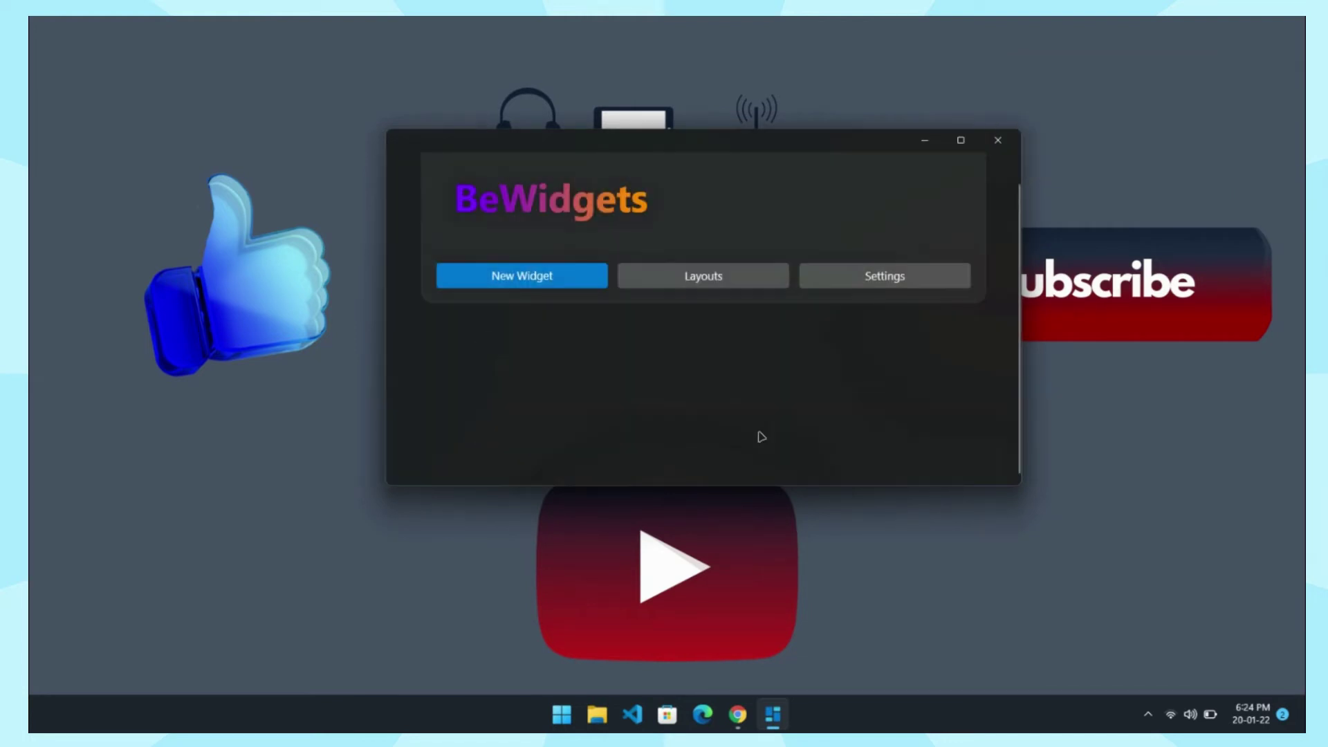
{"action": "left_click", "coordinate": [577, 295]}
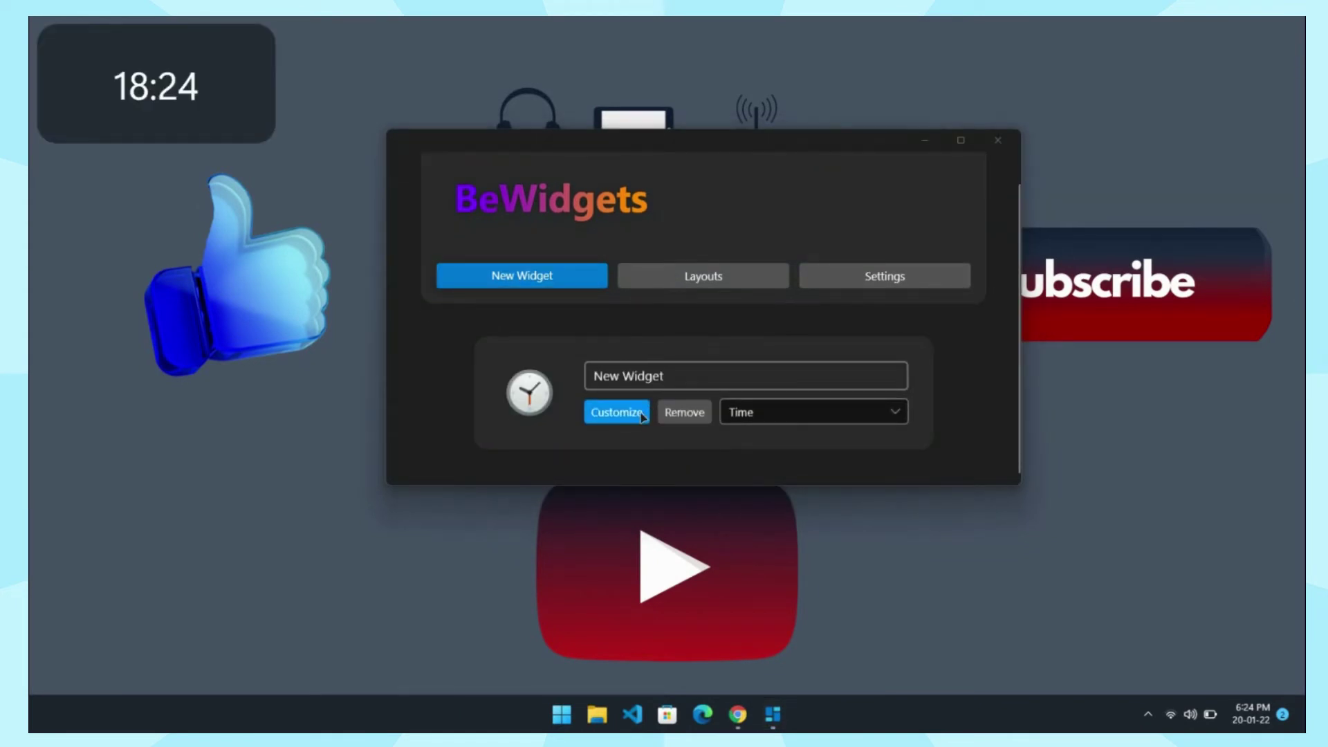
{"action": "left_click", "coordinate": [640, 414]}
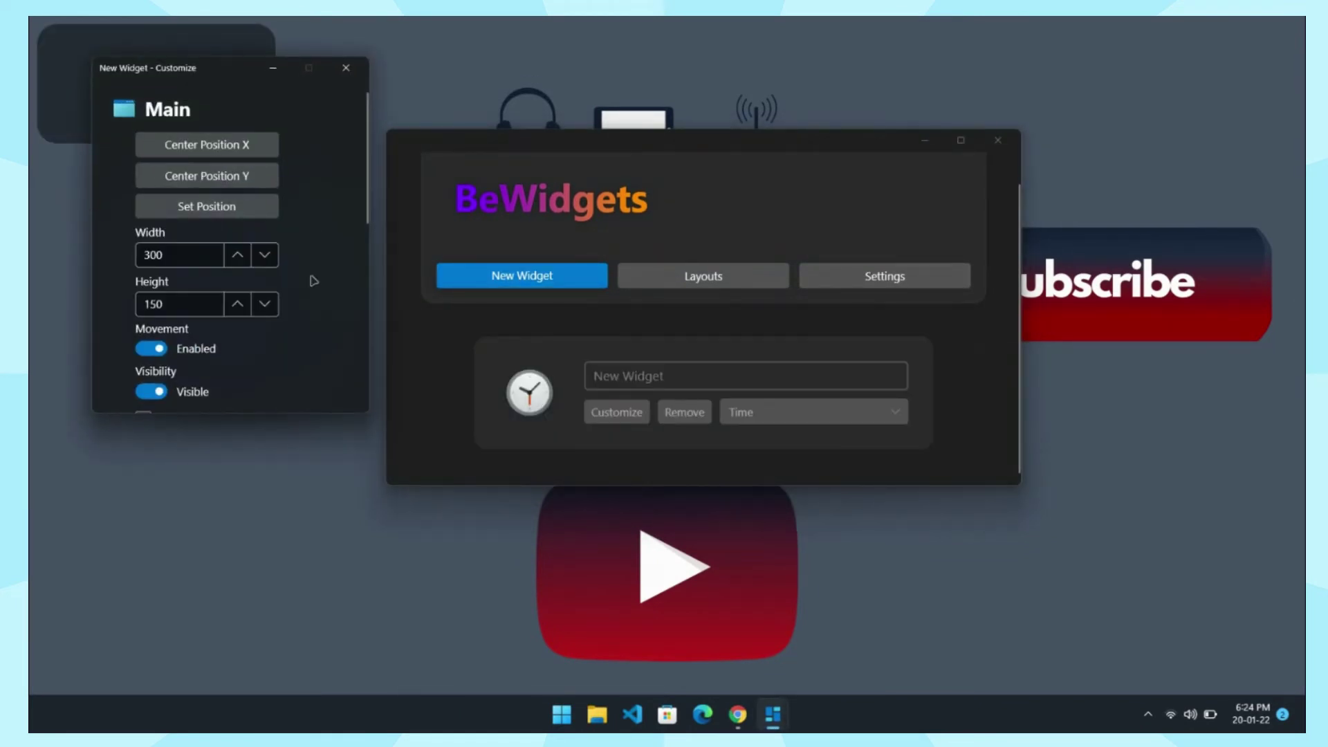
Centre the clock vertically and horizontally on screen, then close the main window.
{"action": "left_click", "coordinate": [227, 183]}
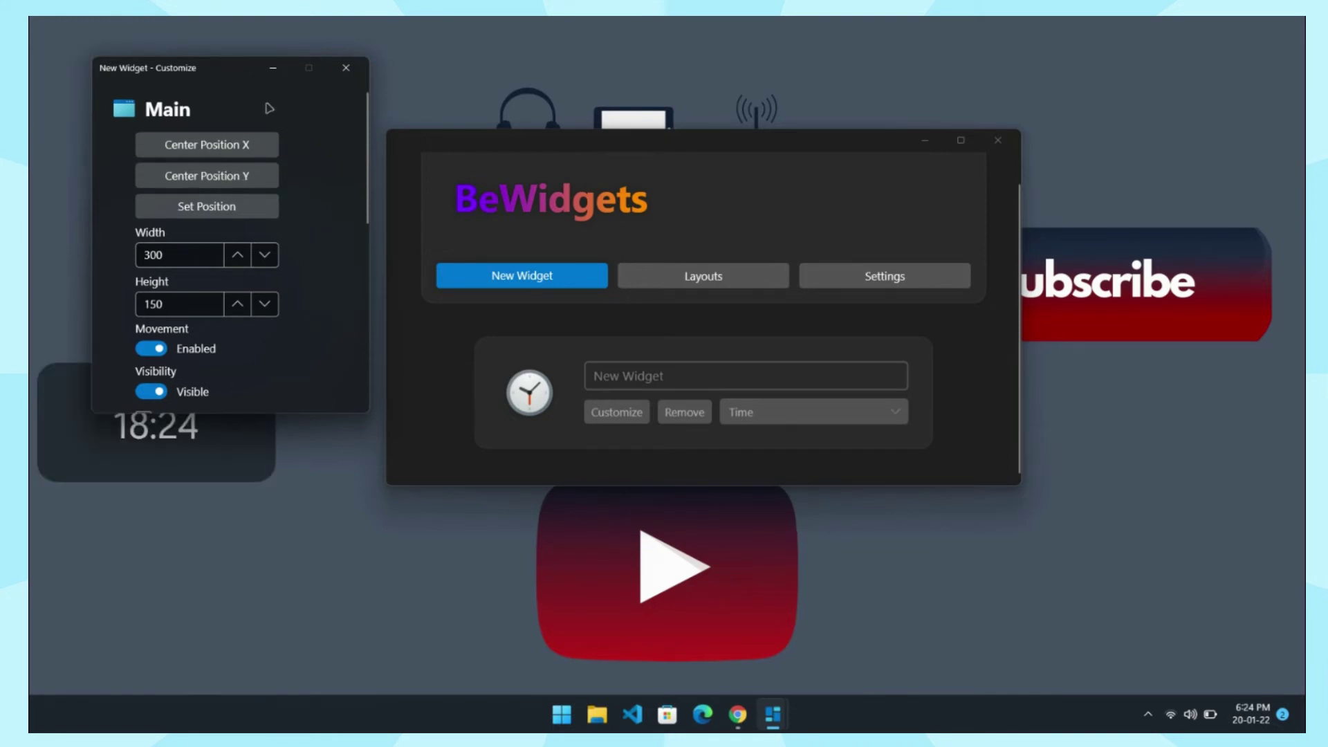
{"action": "left_click", "coordinate": [225, 155]}
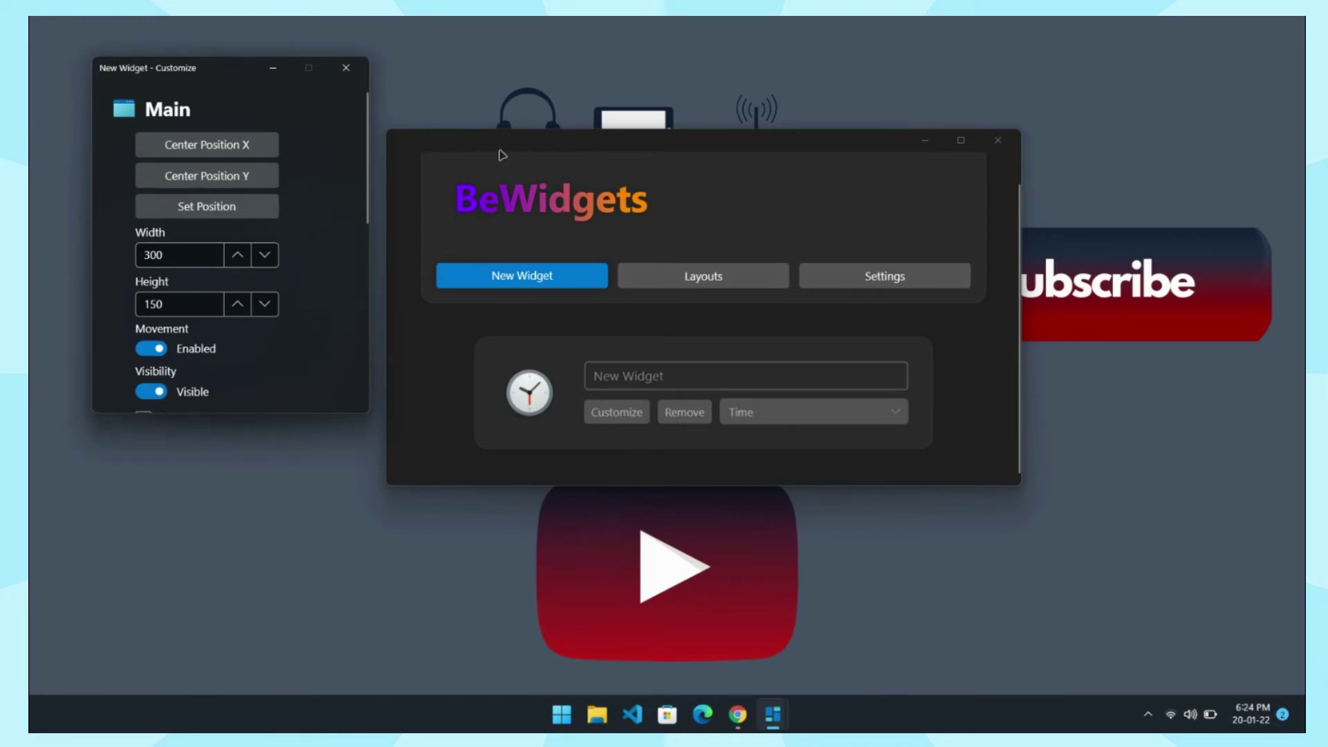
{"action": "left_click_drag", "start_coordinate": [500, 149], "coordinate": [1299, 325]}
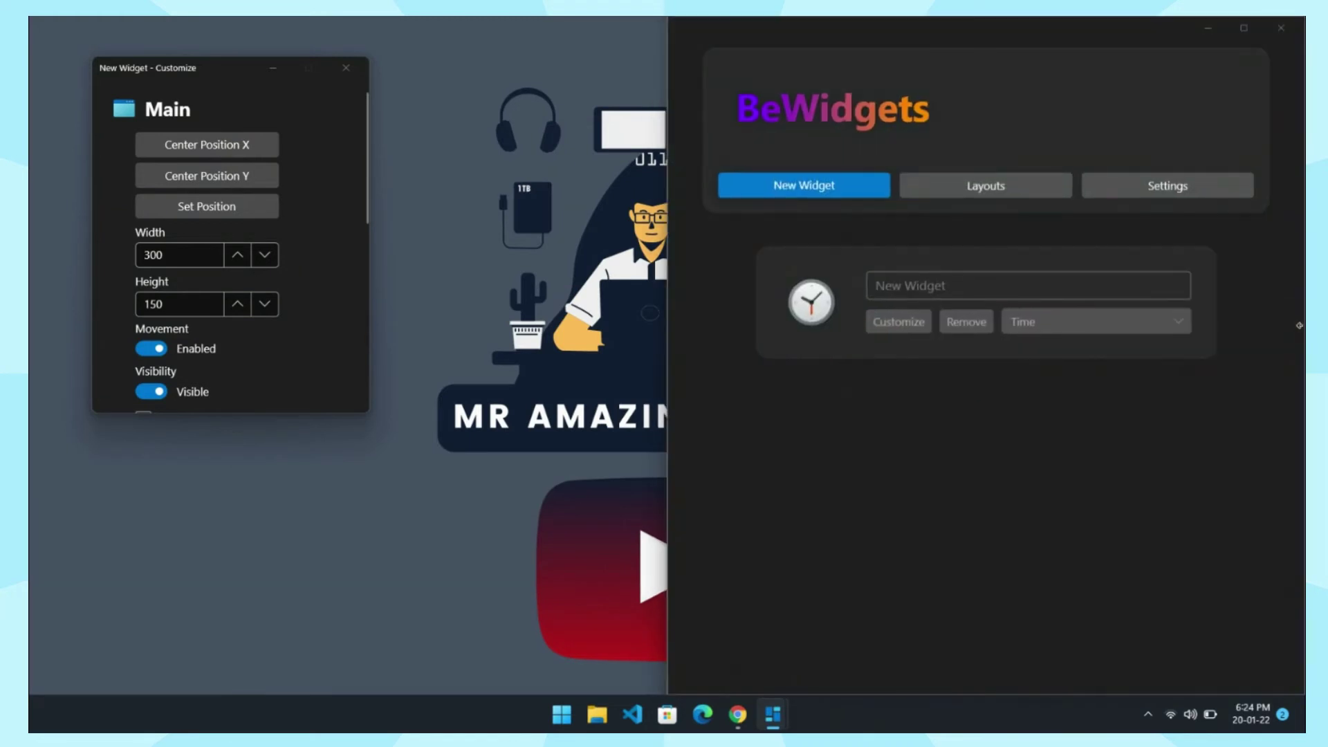
{"action": "left_click", "coordinate": [1297, 30]}
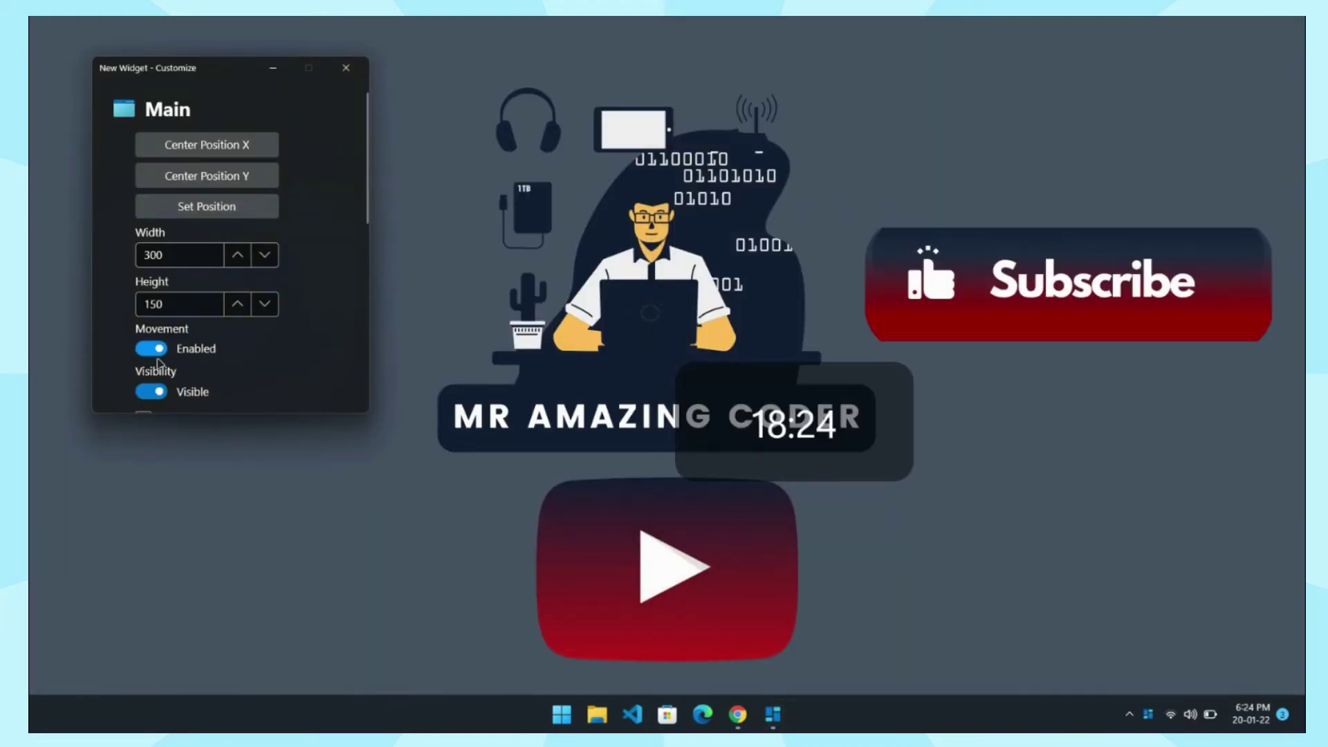
Scroll through the clock's Customize options to the movement, visibility and time-format preferences.
{"action": "scroll", "coordinate": [161, 363], "scroll_direction": "down", "scroll_amount": 5}
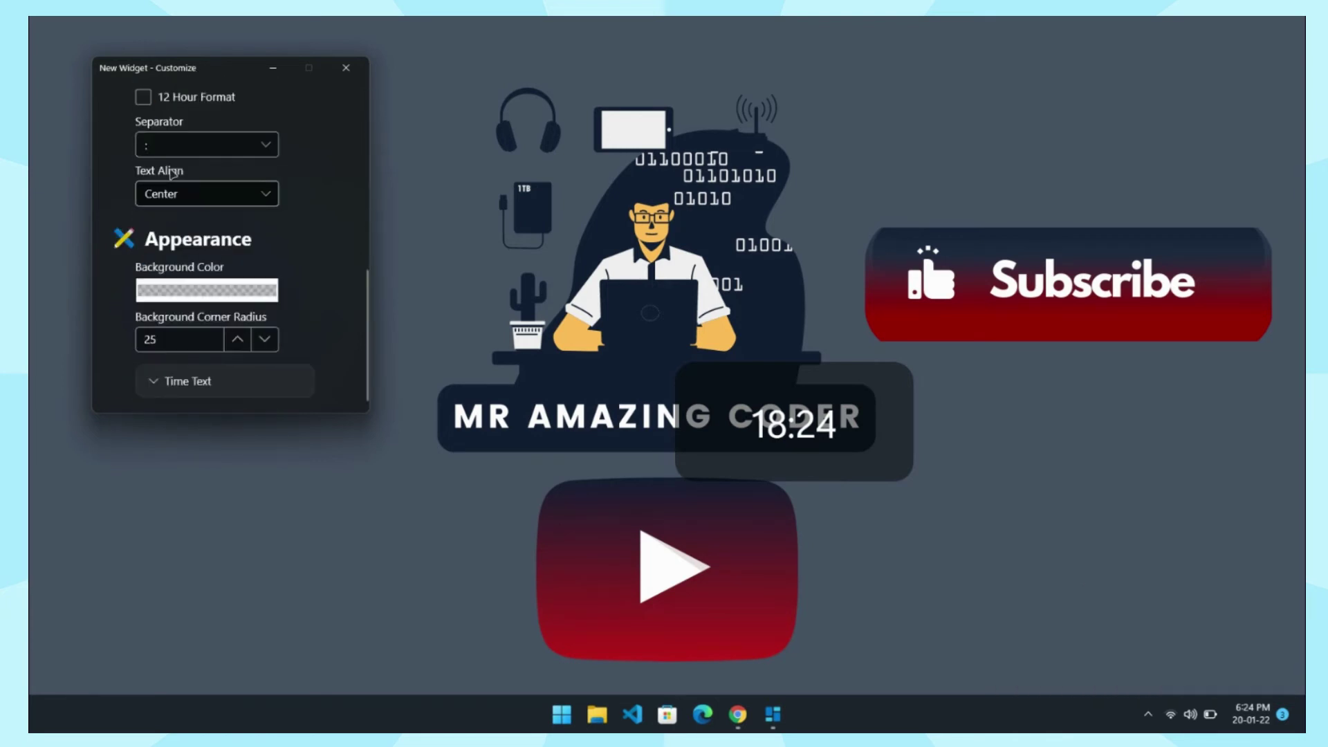
{"action": "scroll", "coordinate": [152, 181], "scroll_direction": "up", "scroll_amount": 4}
{"action": "scroll", "coordinate": [151, 235], "scroll_direction": "up", "scroll_amount": 1}
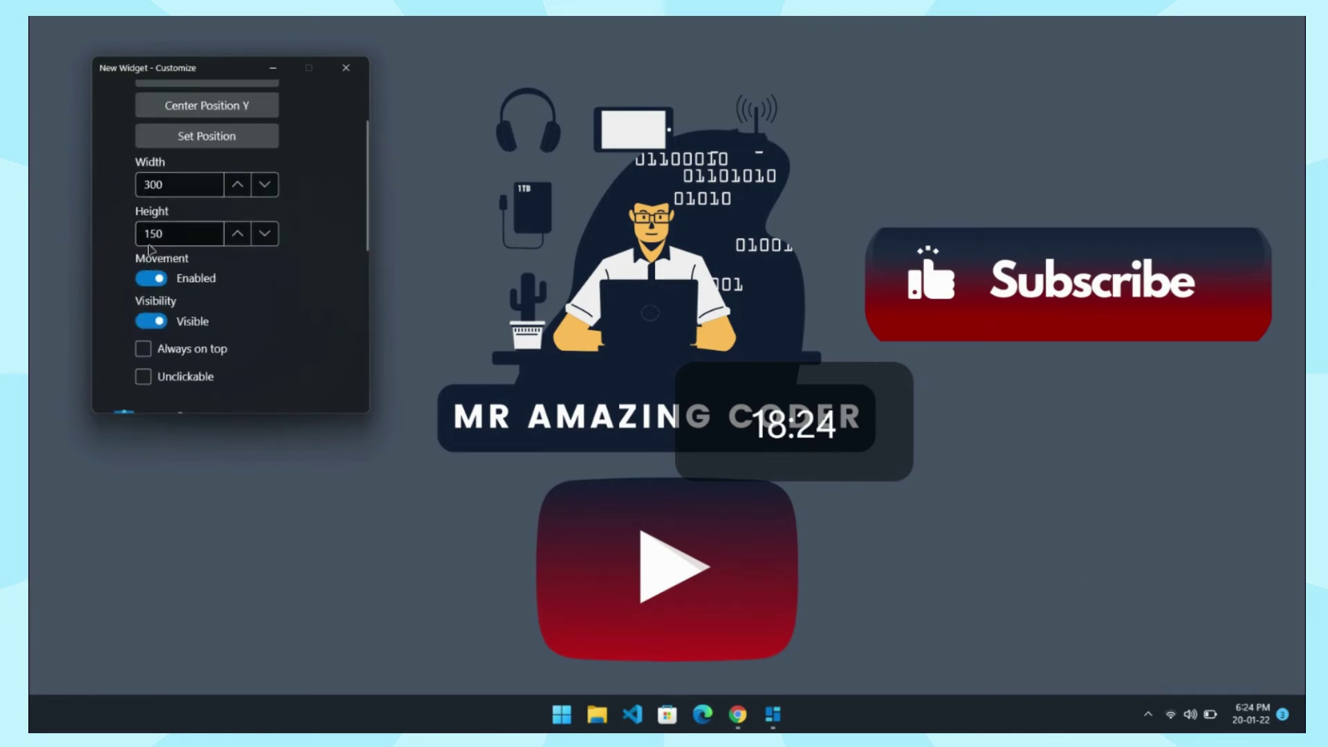
{"action": "scroll", "coordinate": [150, 250], "scroll_direction": "down", "scroll_amount": 3}
{"action": "scroll", "coordinate": [150, 250], "scroll_direction": "up", "scroll_amount": 3}
Set the clock to 12-hour format and move it top right over the Subscribe banner.
{"action": "left_click", "coordinate": [143, 325]}
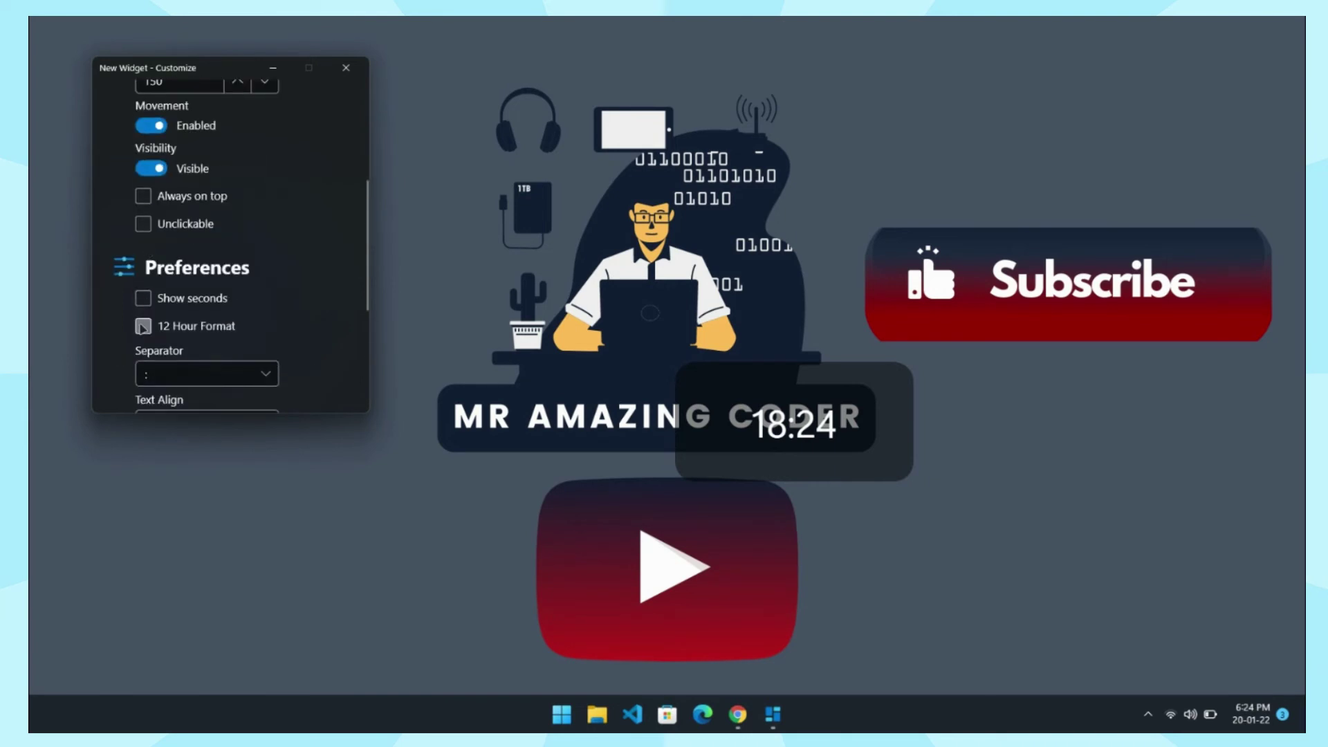
{"action": "mouse_move", "coordinate": [788, 429]}
{"action": "left_mouse_down"}
{"action": "mouse_move", "coordinate": [898, 126]}
{"action": "mouse_move", "coordinate": [928, 111]}
{"action": "mouse_move", "coordinate": [933, 135]}
{"action": "left_mouse_up"}
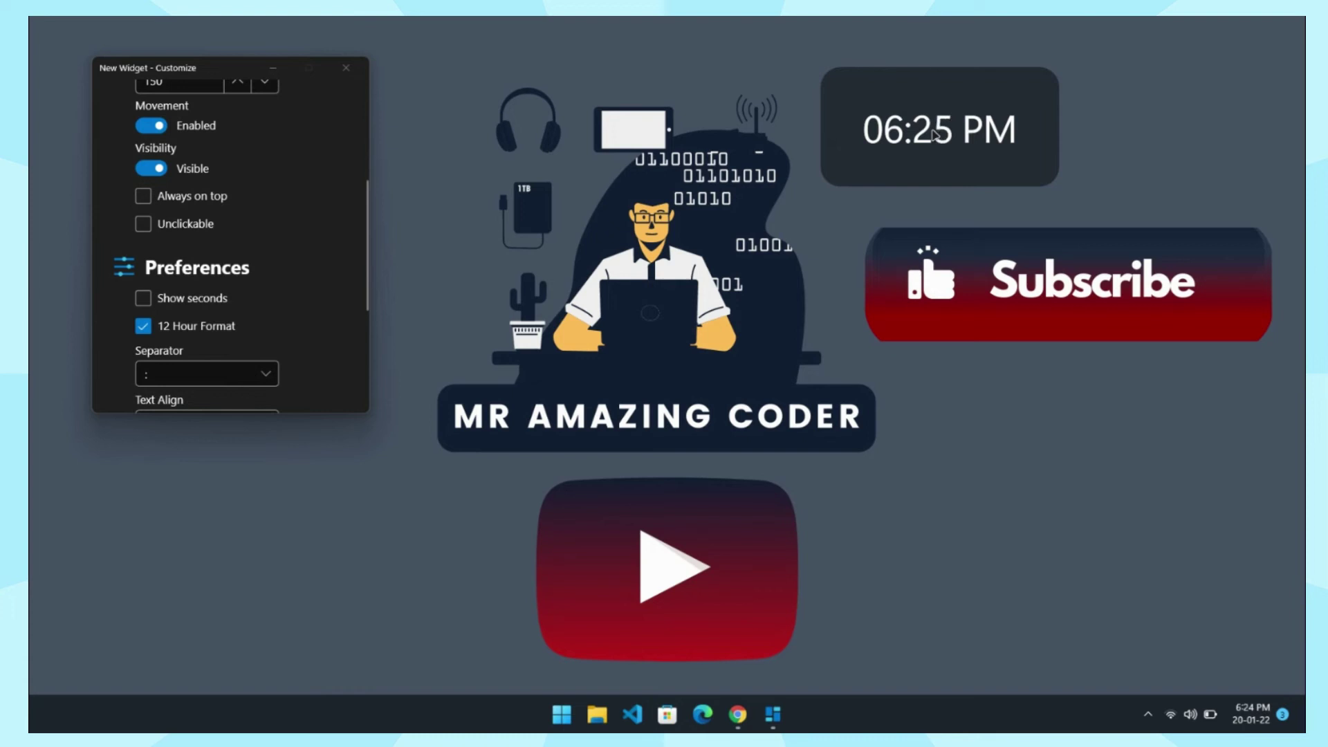
{"action": "mouse_move", "coordinate": [934, 134]}
{"action": "left_mouse_down"}
{"action": "mouse_move", "coordinate": [877, 170]}
{"action": "mouse_move", "coordinate": [961, 232]}
{"action": "mouse_move", "coordinate": [991, 186]}
{"action": "left_mouse_up"}
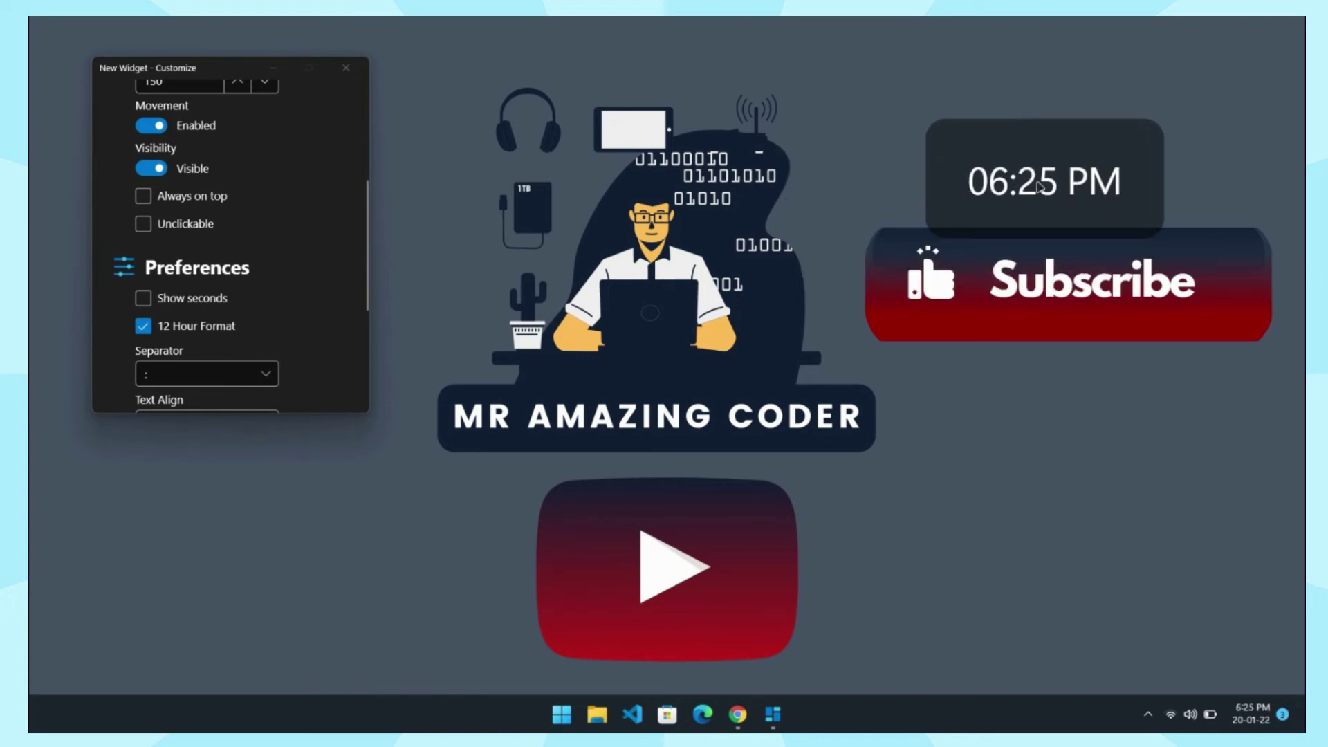
Try seconds and 24-hour time, then settle on 12-hour time without seconds.
{"action": "left_click", "coordinate": [216, 298]}
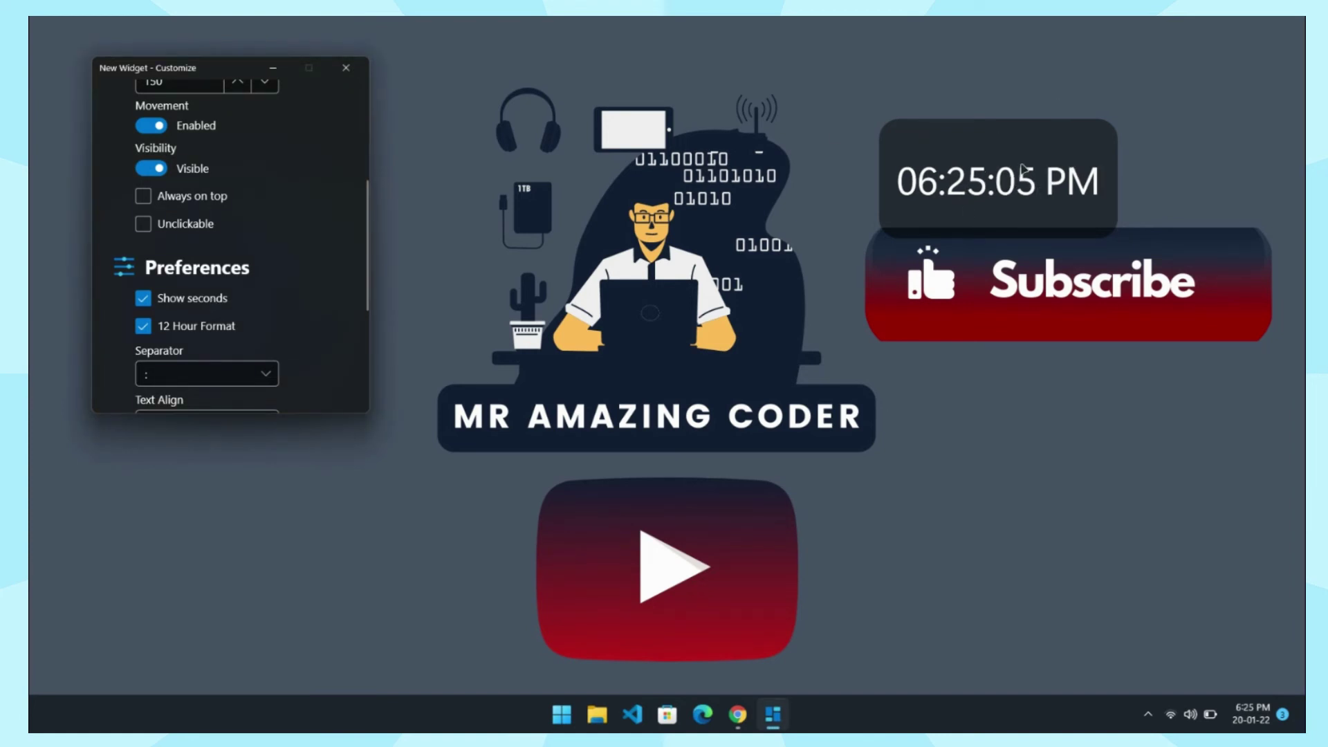
{"action": "left_click", "coordinate": [187, 328]}
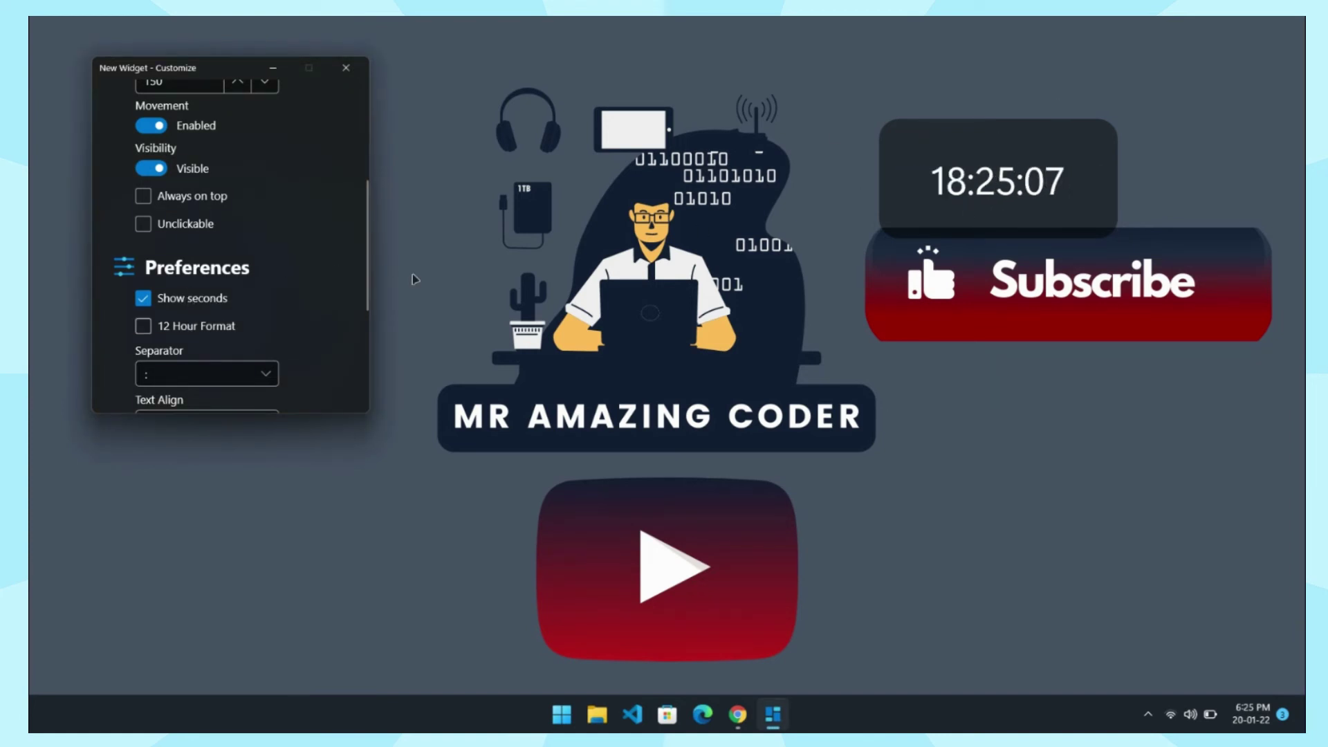
{"action": "left_click", "coordinate": [163, 302]}
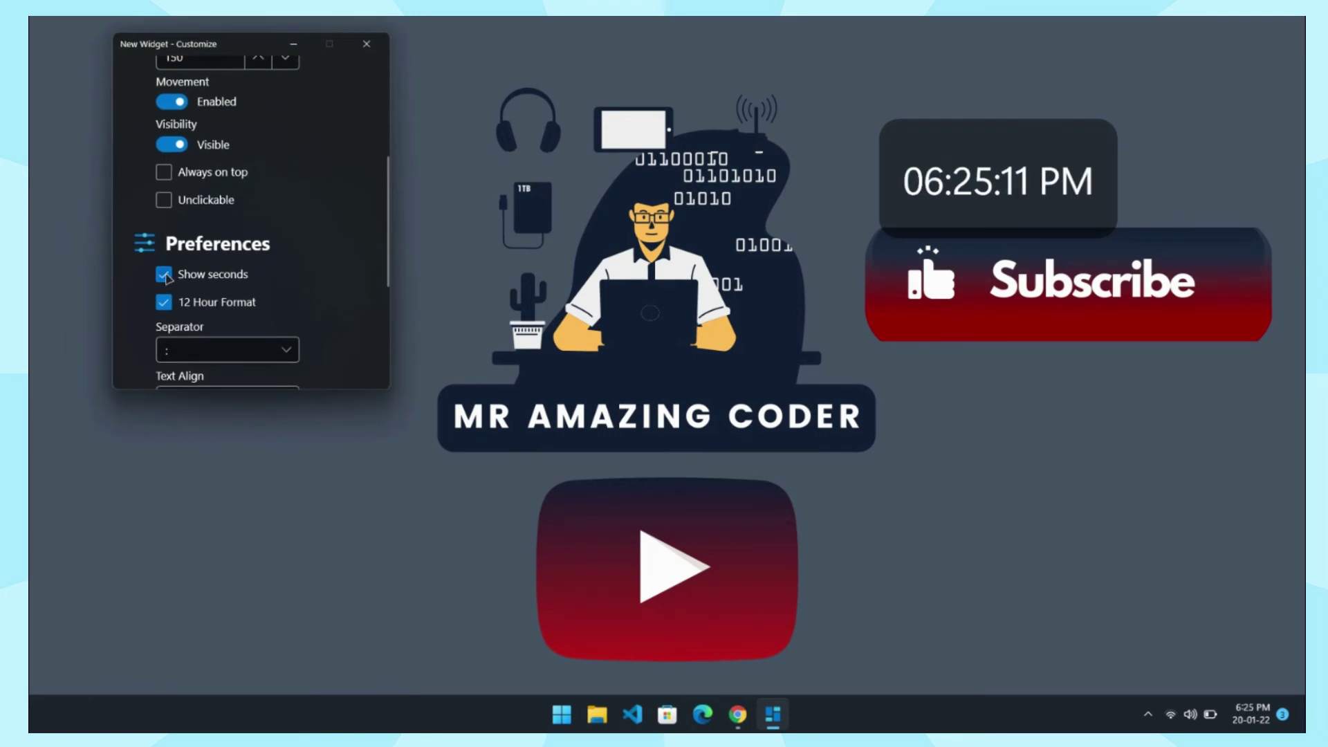
{"action": "left_click", "coordinate": [164, 275]}
{"action": "scroll", "coordinate": [167, 278], "scroll_direction": "down", "scroll_amount": 3}
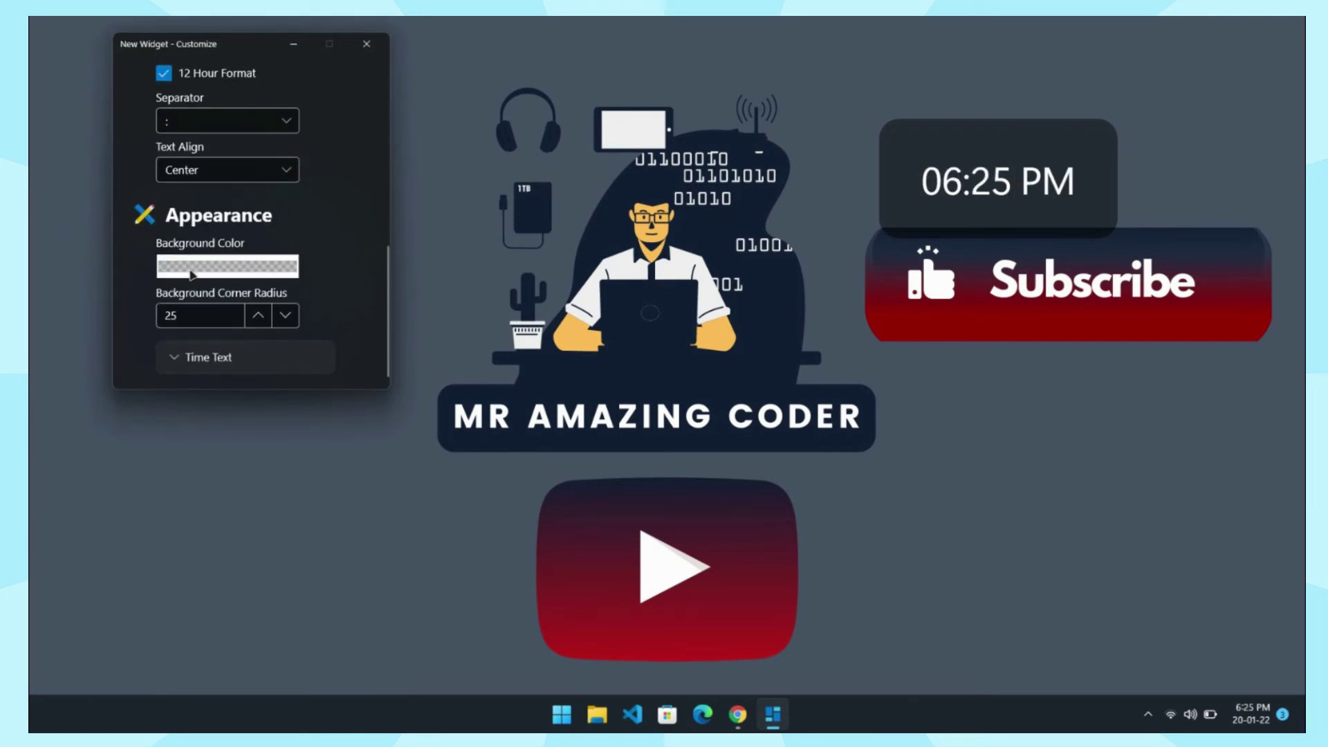
{"action": "left_click", "coordinate": [193, 271]}
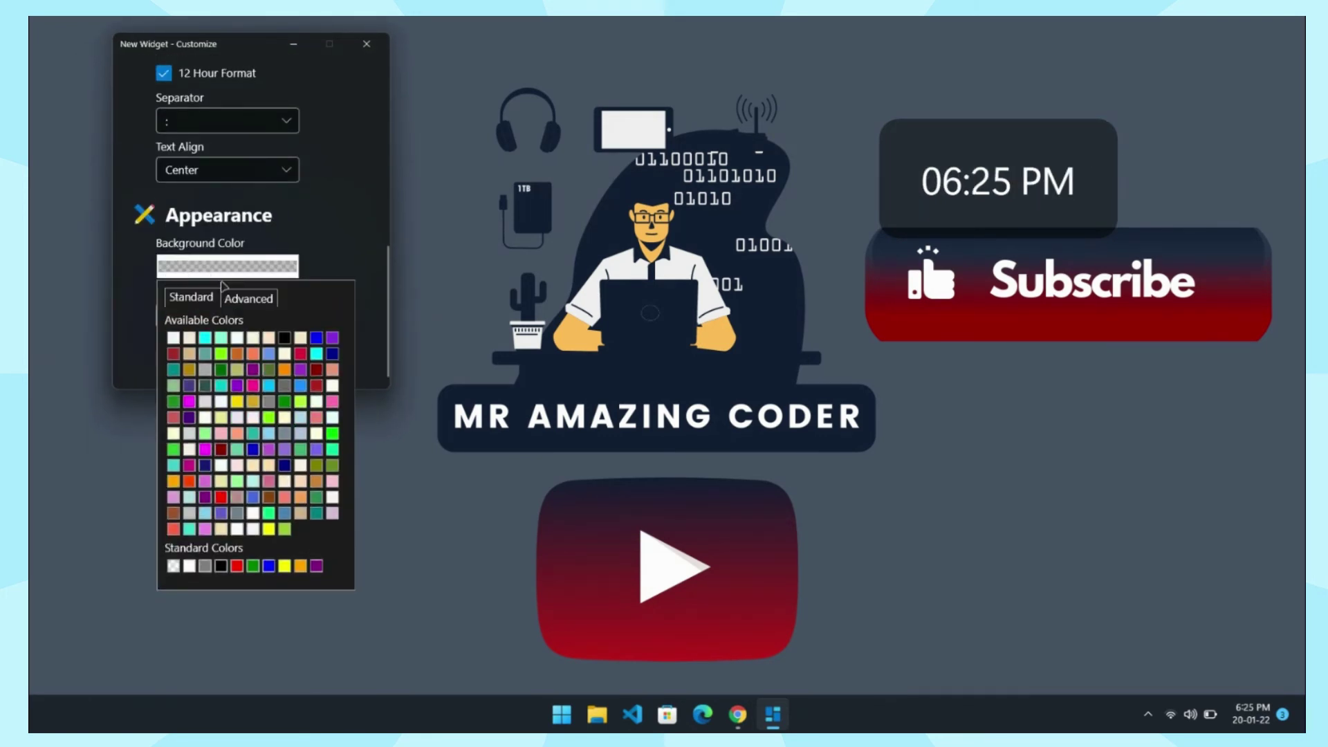
Give the clock a blue background and drag it over the central illustration.
{"action": "left_click", "coordinate": [253, 451]}
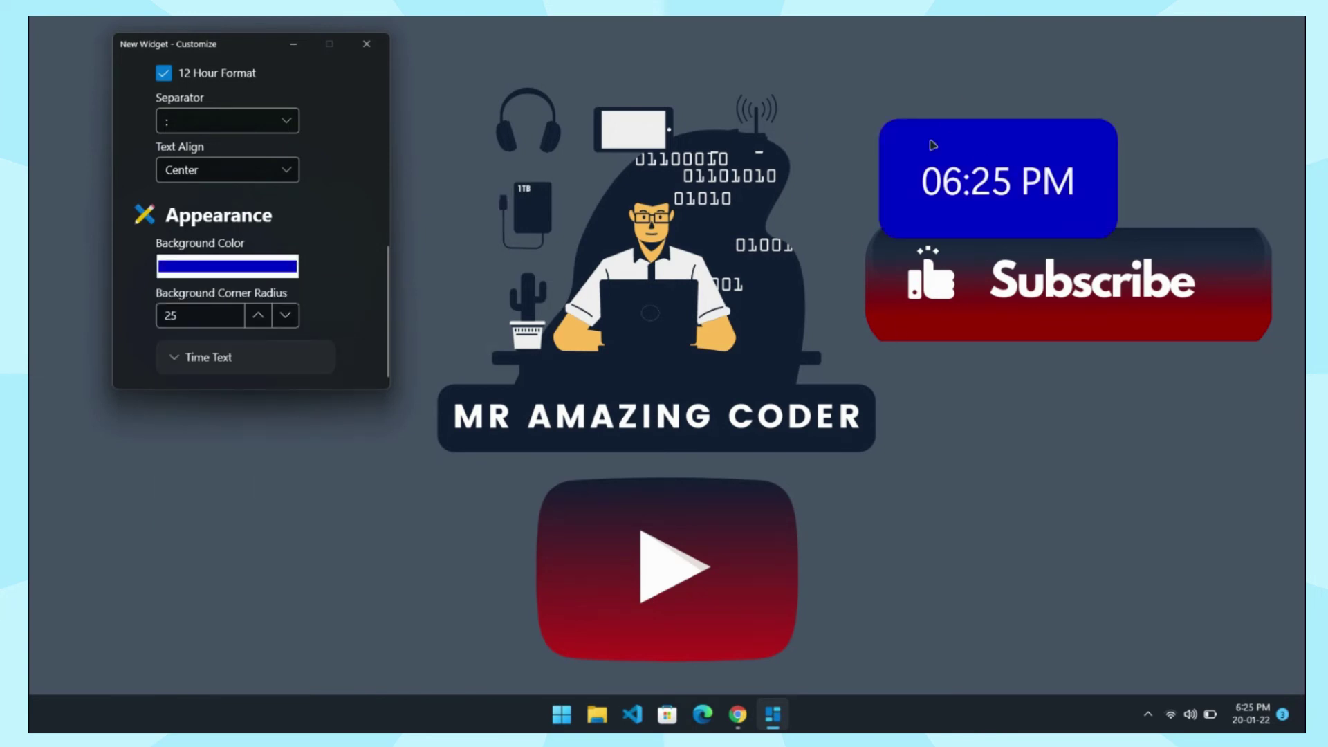
{"action": "mouse_move", "coordinate": [976, 222]}
{"action": "left_mouse_down"}
{"action": "mouse_move", "coordinate": [635, 248]}
{"action": "mouse_move", "coordinate": [530, 181]}
{"action": "left_mouse_up"}
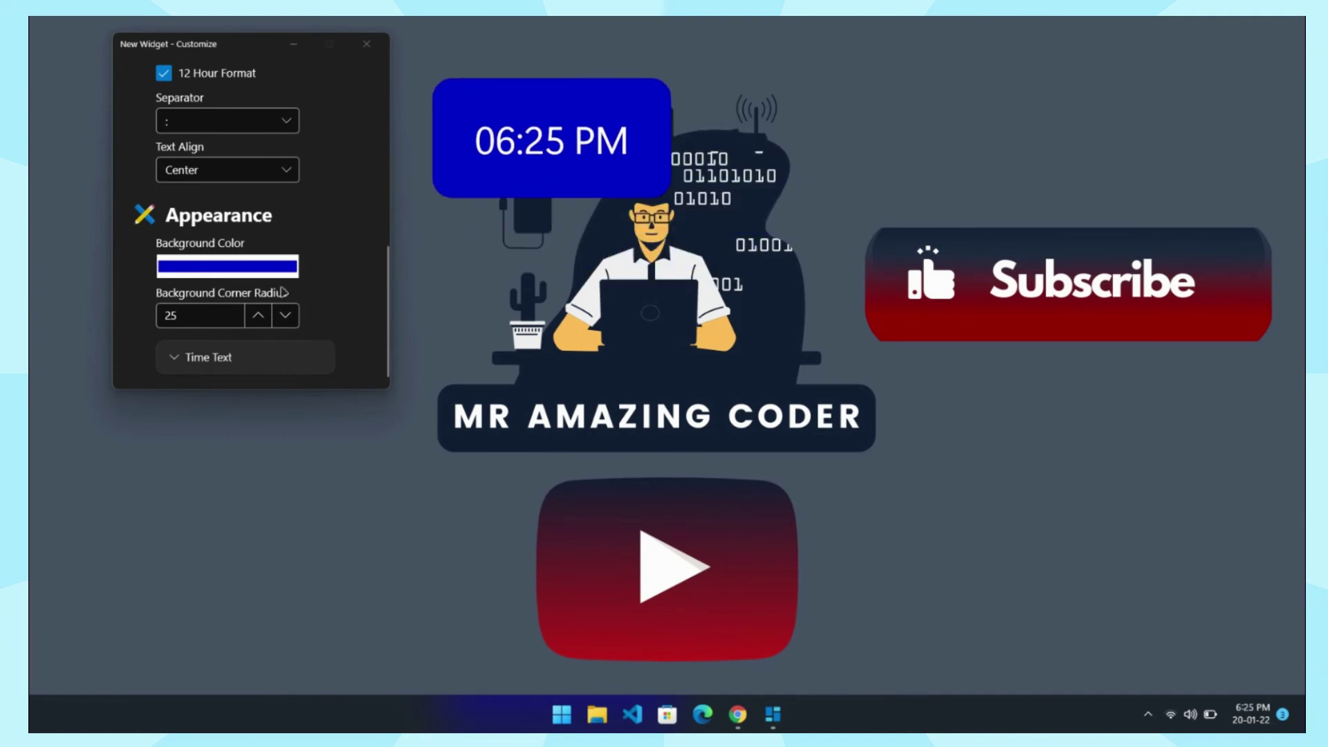
{"action": "left_click", "coordinate": [203, 359]}
Set the clock's text colour to Black after briefly trying DarkKhaki.
{"action": "left_click", "coordinate": [244, 148]}
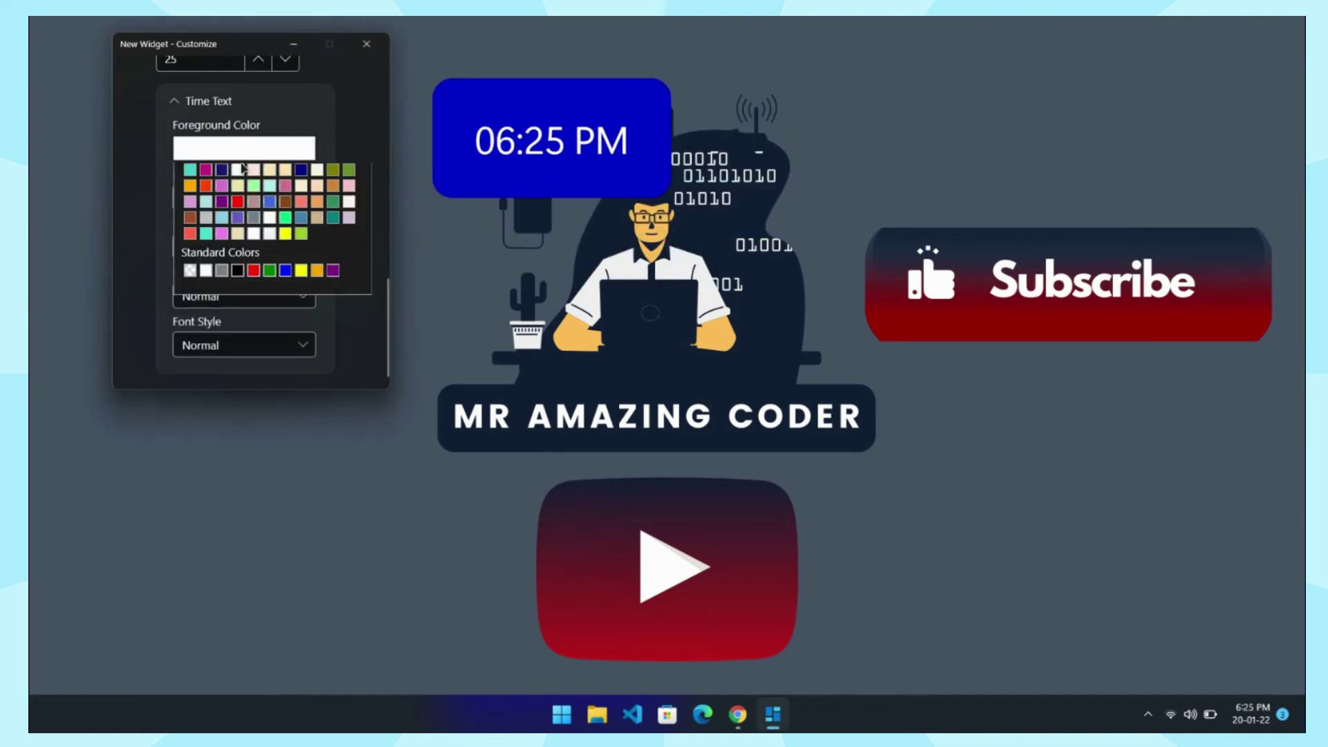
{"action": "left_click", "coordinate": [261, 252]}
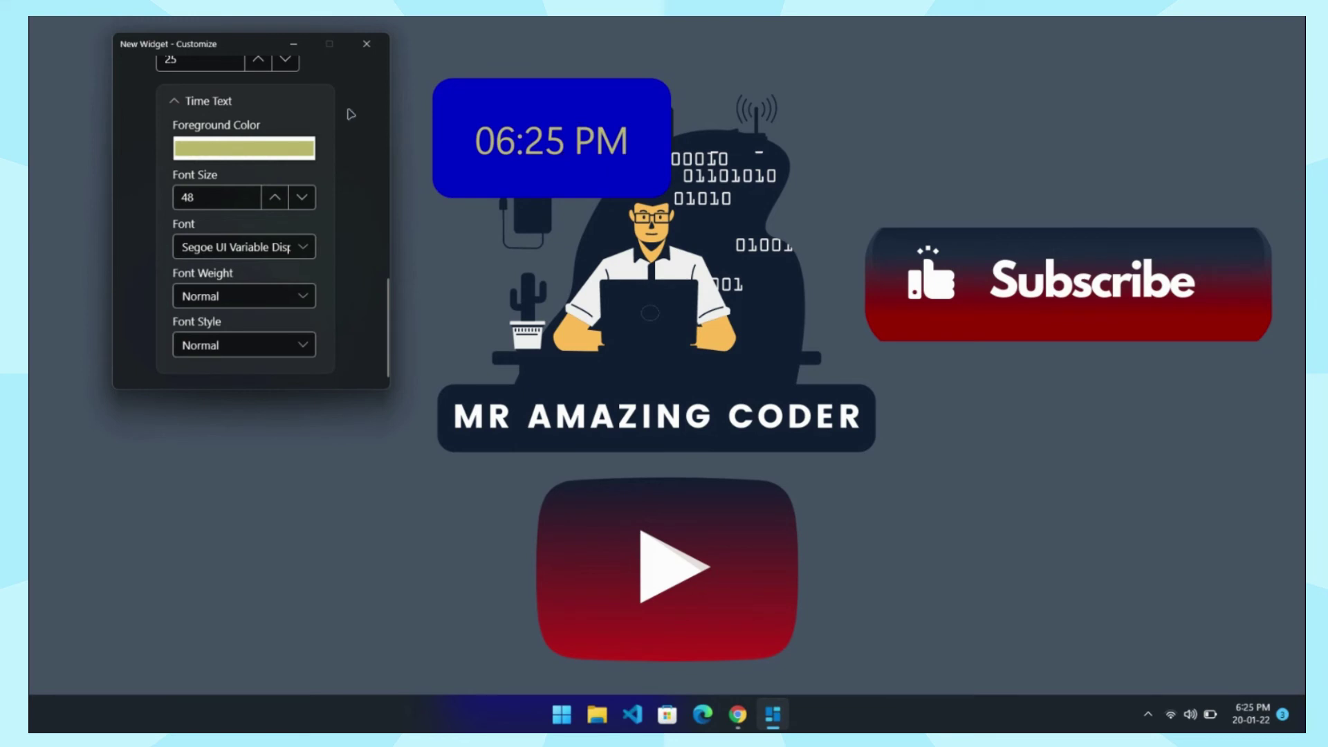
{"action": "left_click", "coordinate": [270, 149]}
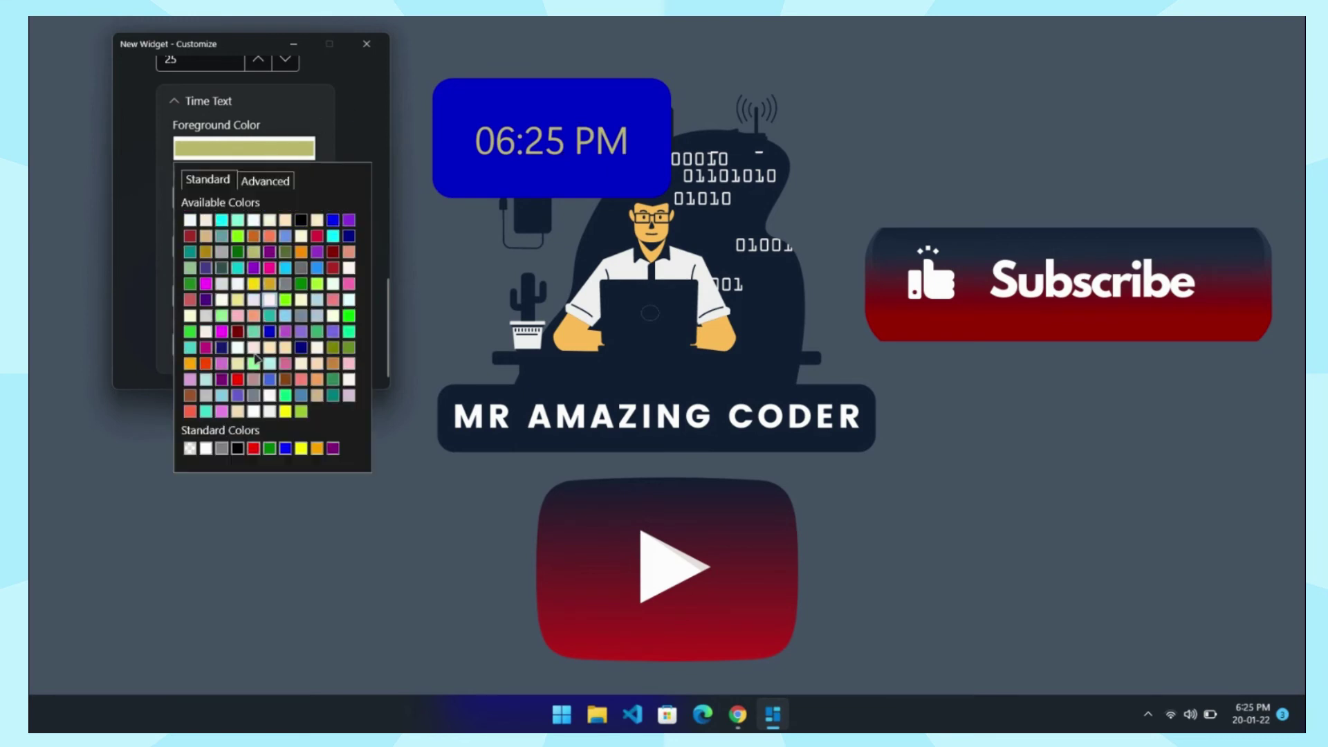
{"action": "left_click", "coordinate": [239, 450]}
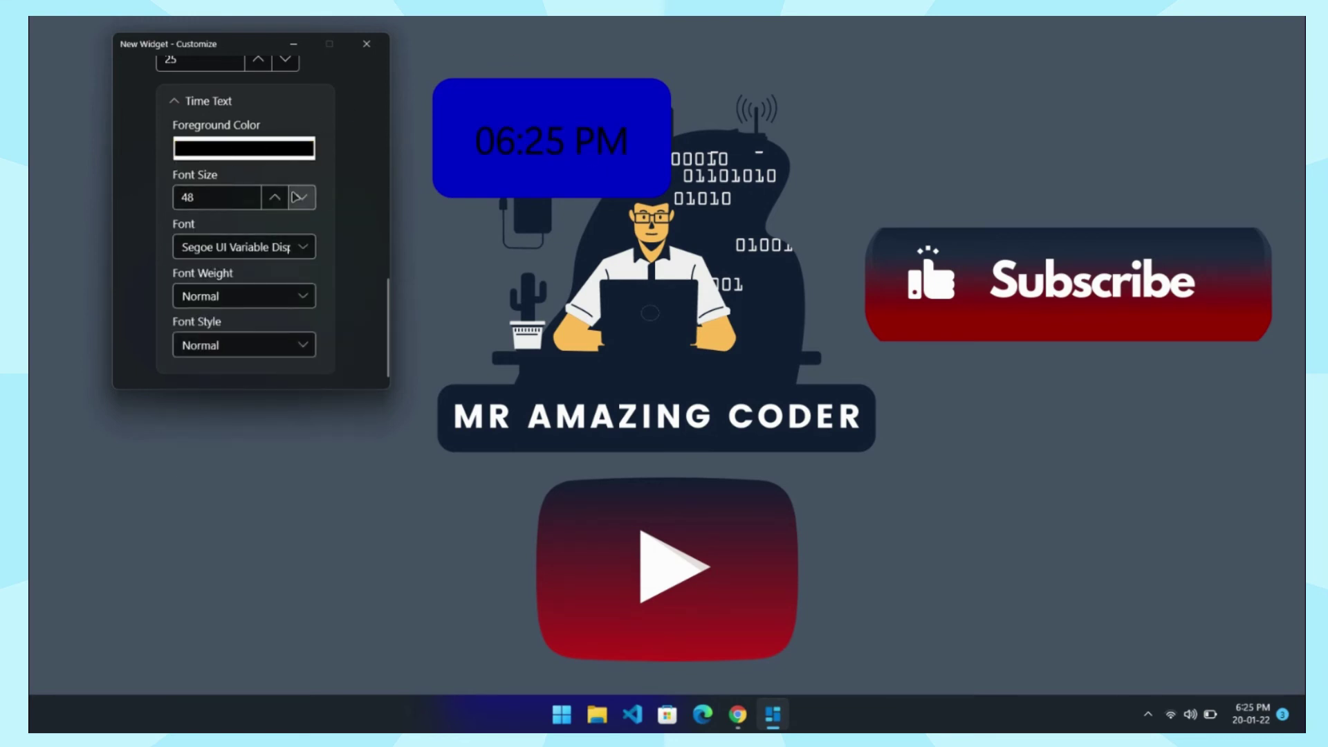
{"action": "scroll", "coordinate": [302, 197], "scroll_direction": "up", "scroll_amount": 10}
{"action": "scroll", "coordinate": [277, 193], "scroll_direction": "down", "scroll_amount": 5}
Give the clock a Transparent background, drag it to the top centre, and close its settings.
{"action": "left_click", "coordinate": [237, 164]}
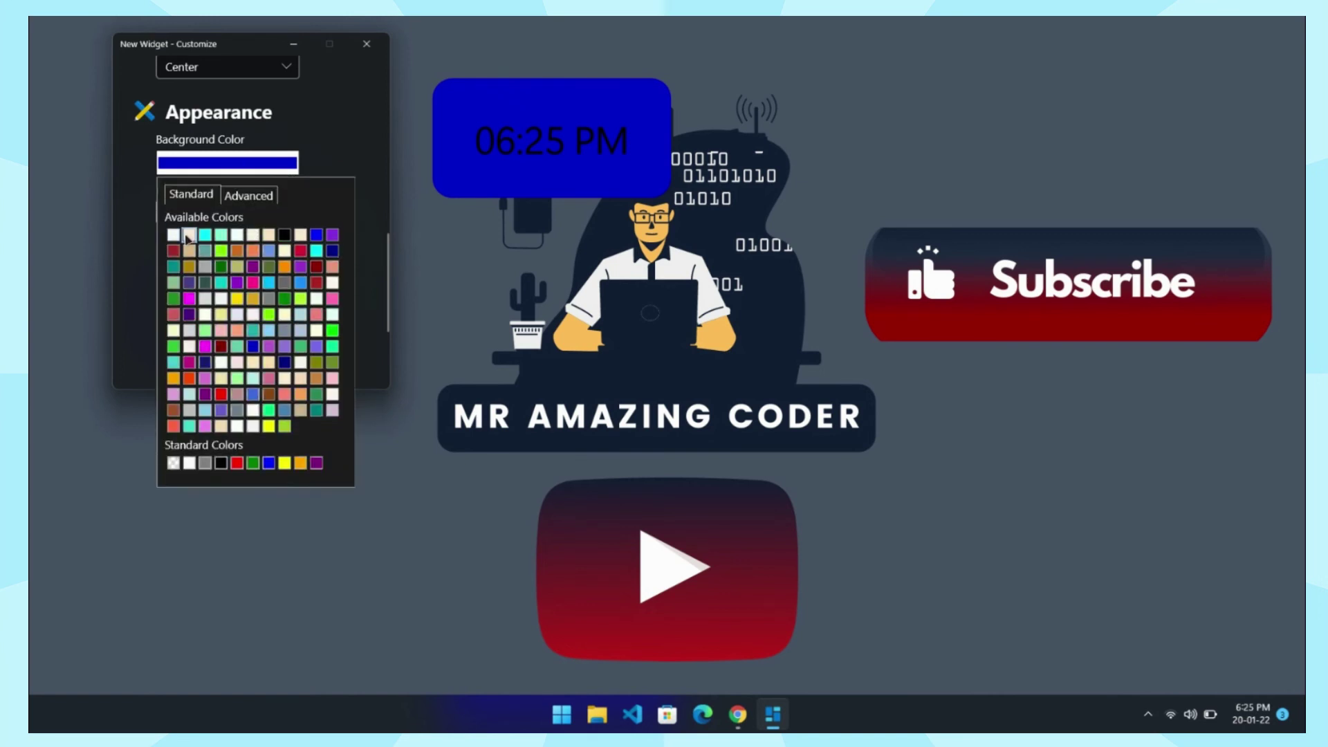
{"action": "left_click", "coordinate": [173, 463]}
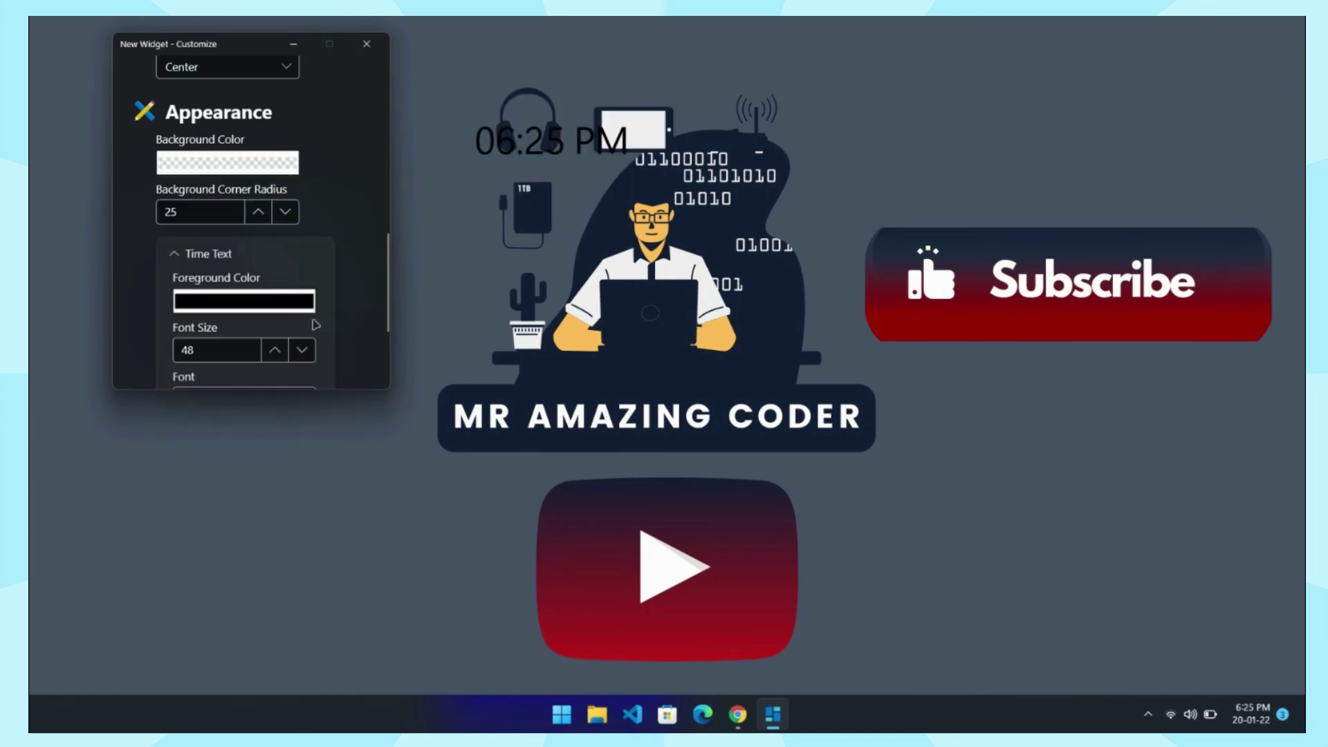
{"action": "left_click", "coordinate": [603, 162]}
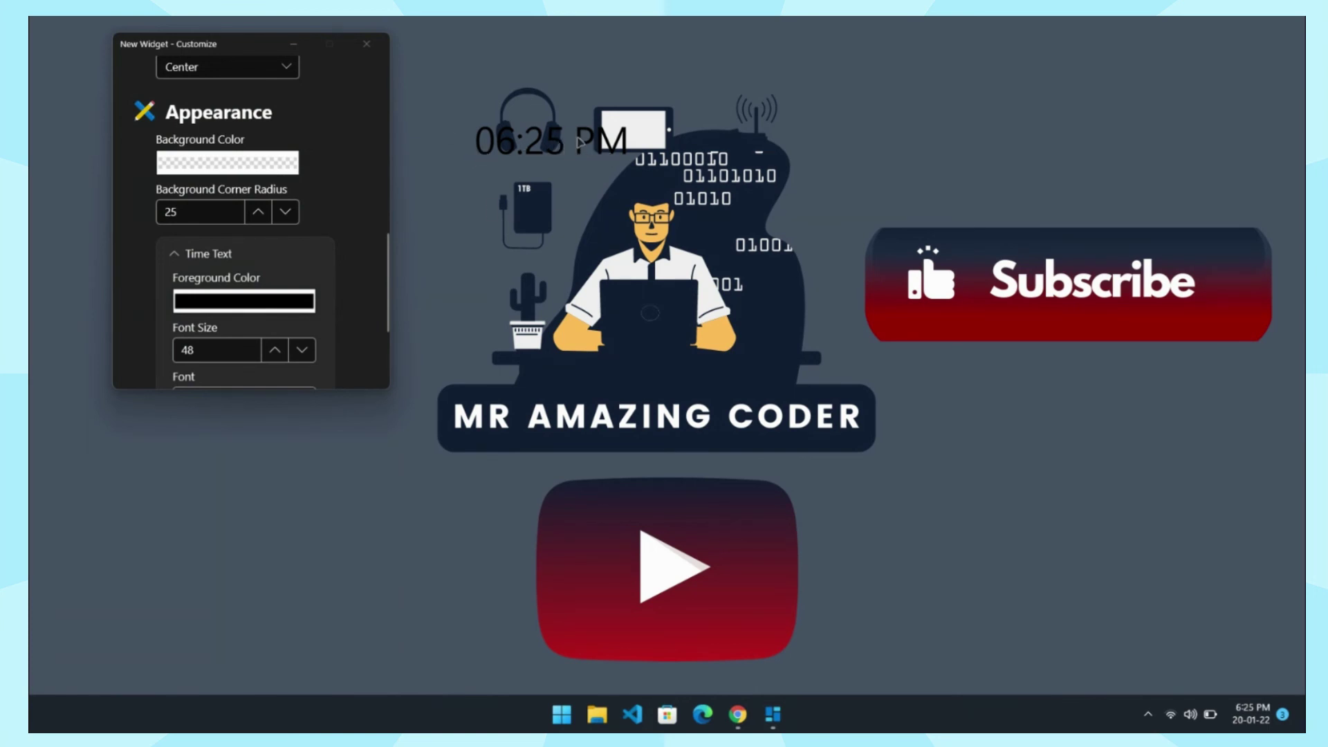
{"action": "left_click_drag", "start_coordinate": [589, 147], "coordinate": [886, 81]}
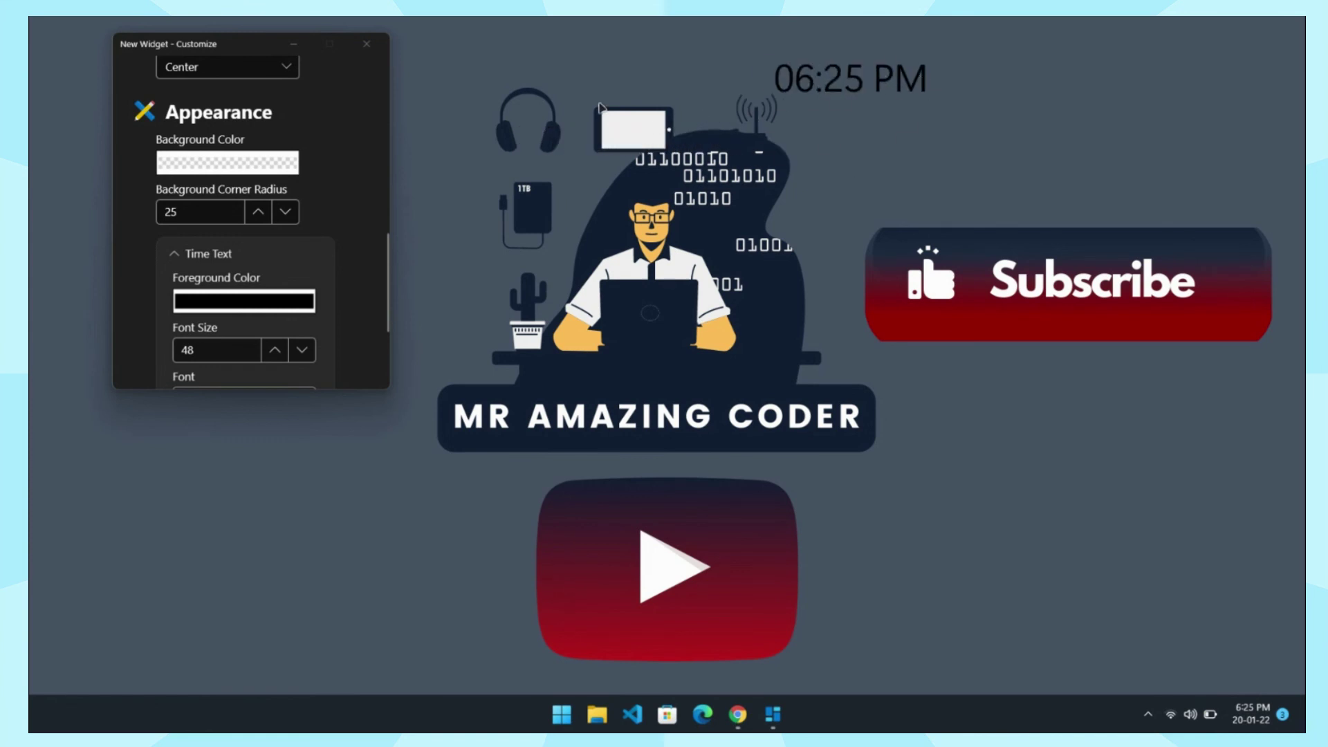
{"action": "left_click", "coordinate": [367, 44]}
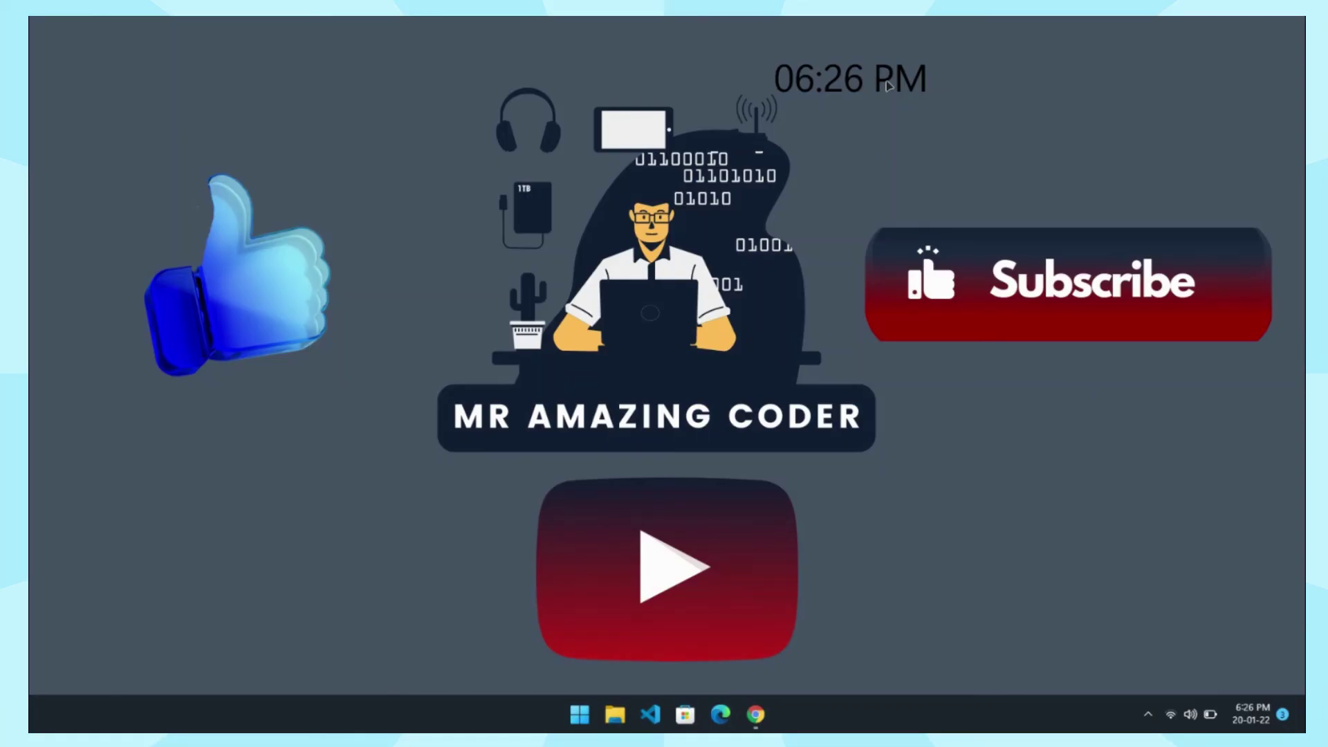
Exit BeWidgets from its hidden tray icon and dismiss the still-running notification.
{"action": "left_click", "coordinate": [1148, 714]}
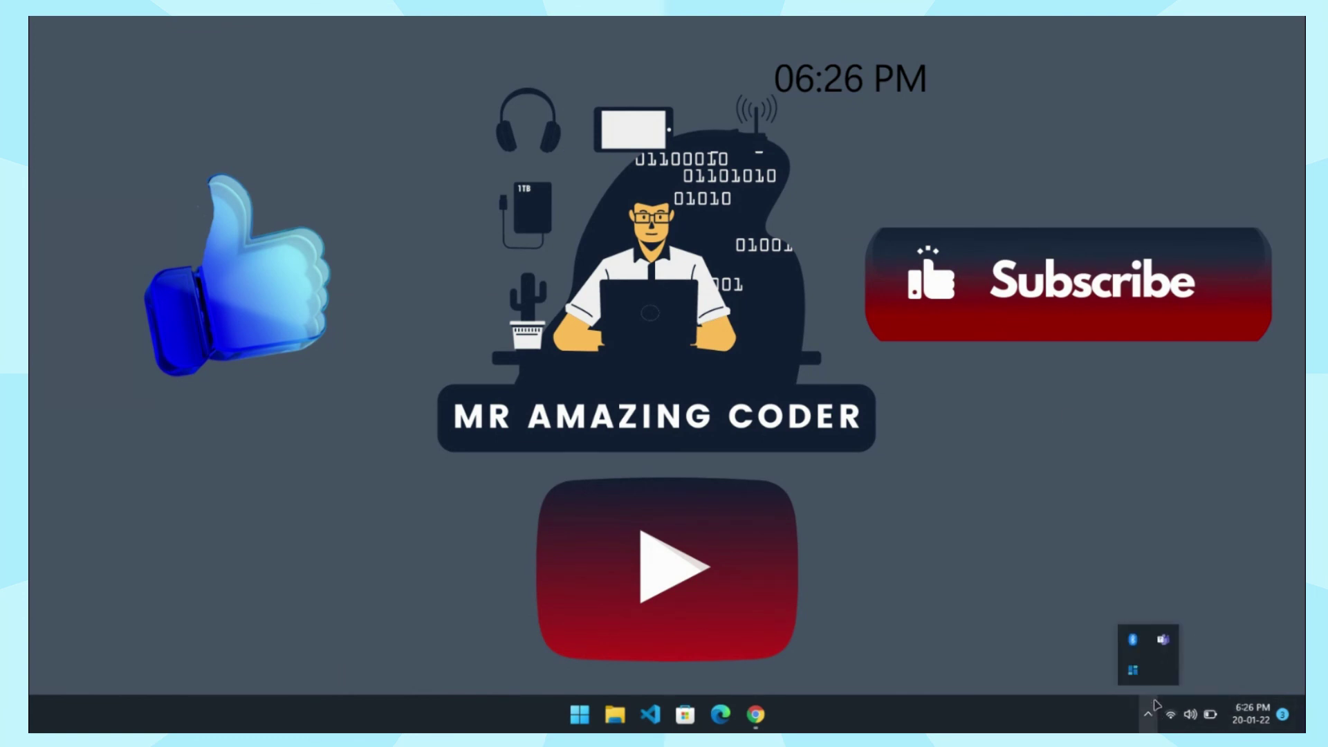
{"action": "right_click", "coordinate": [1133, 674]}
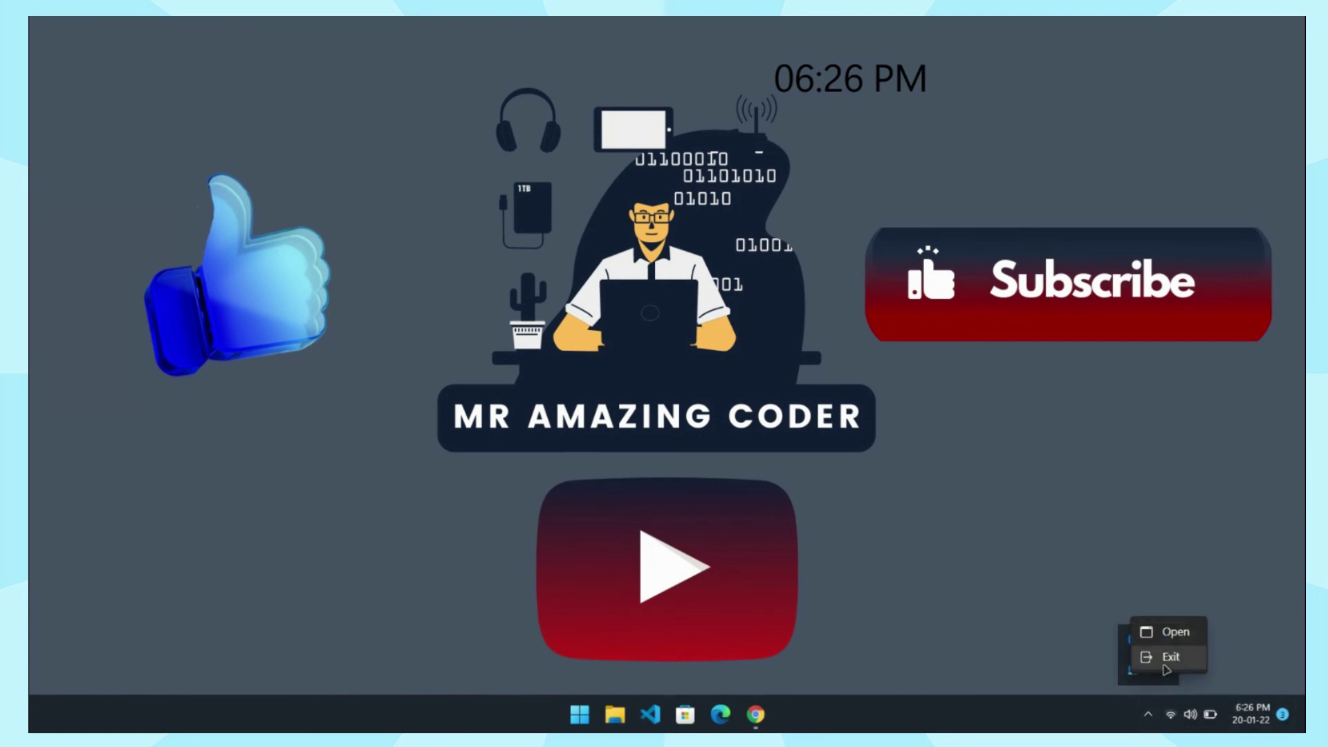
{"action": "left_click", "coordinate": [1165, 653]}
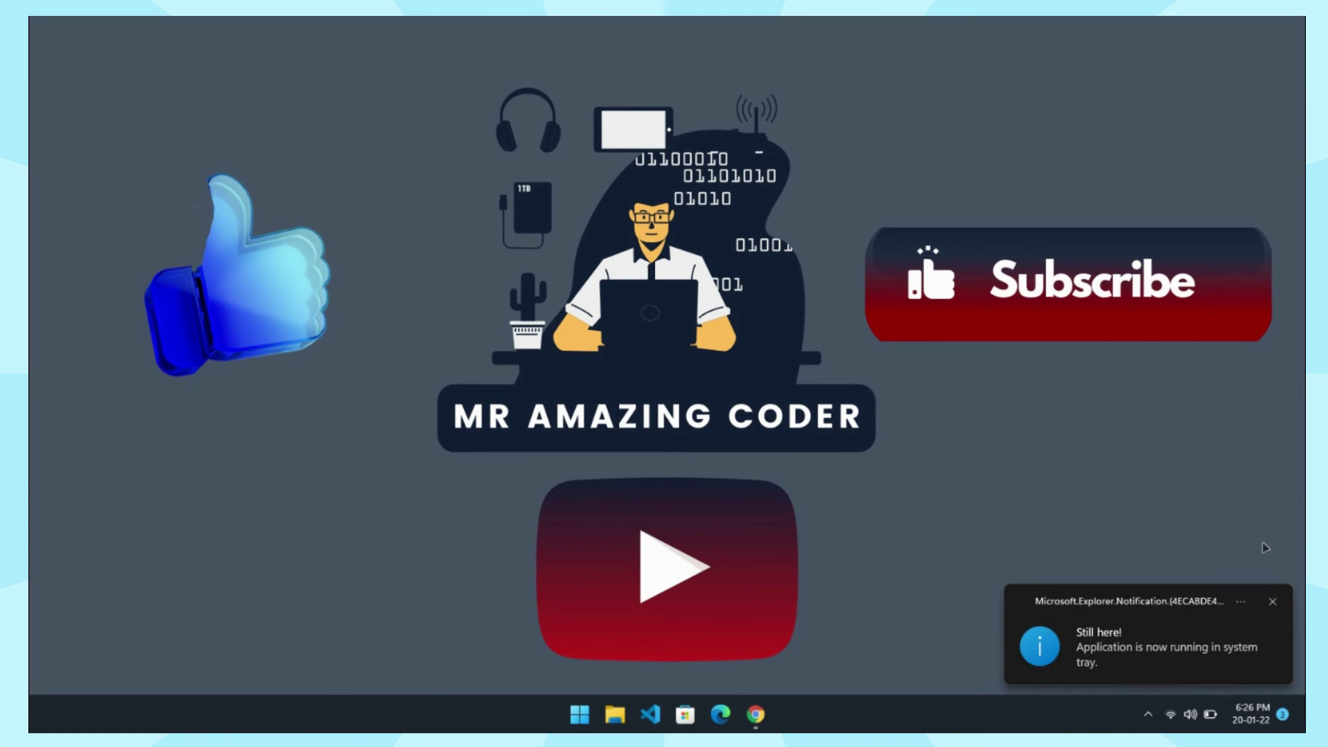
{"action": "left_click", "coordinate": [1281, 613]}
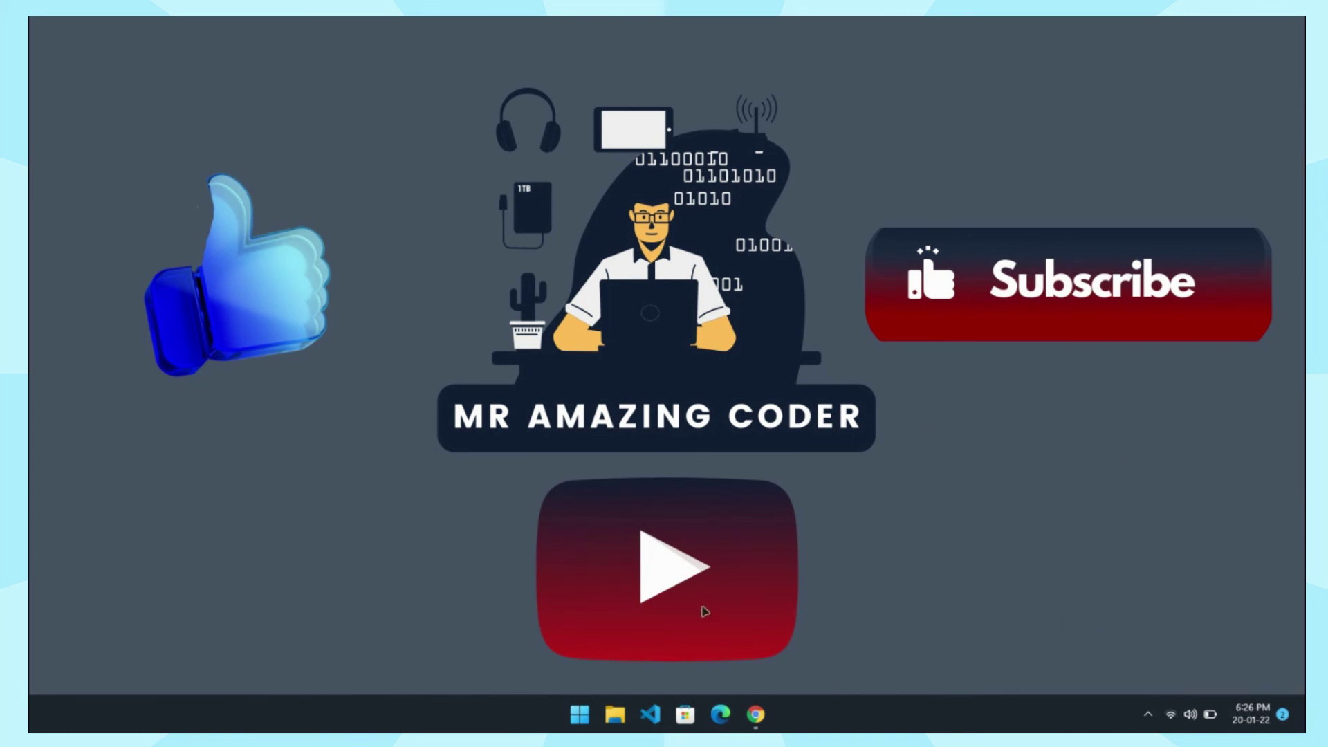